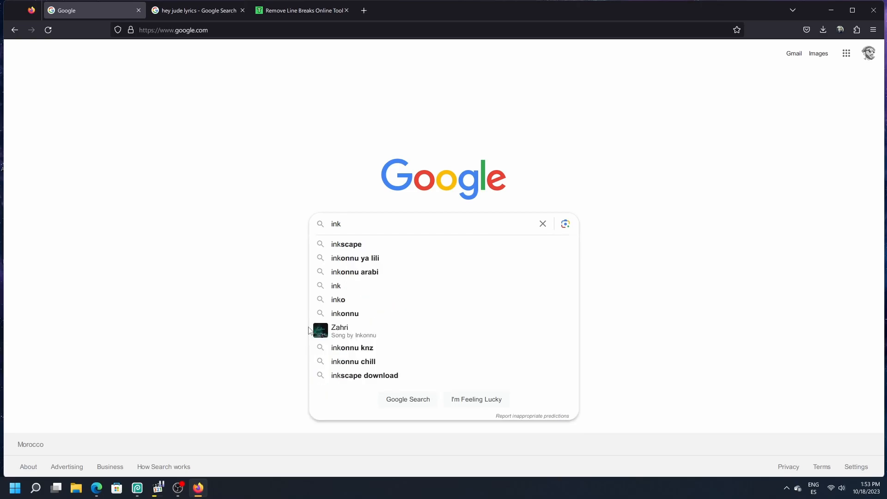
# Search Google for inkscape, open the official Inkscape site and go to its Windows 64-bit msi download page.
pyautogui.click(357, 249)
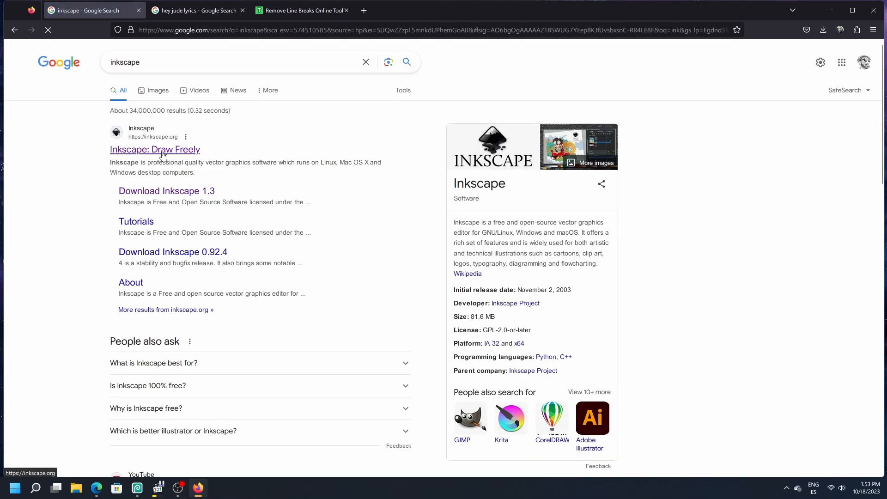
pyautogui.click(161, 151)
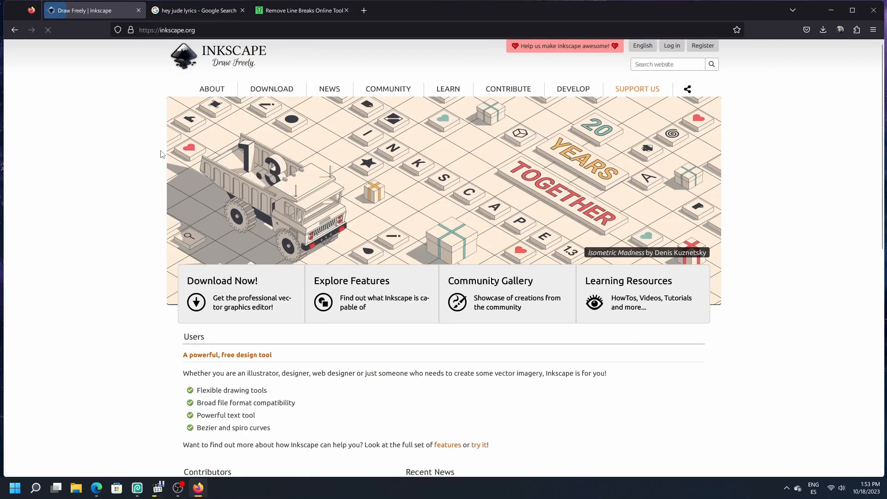
pyautogui.moveTo(268, 90)
pyautogui.click(269, 110)
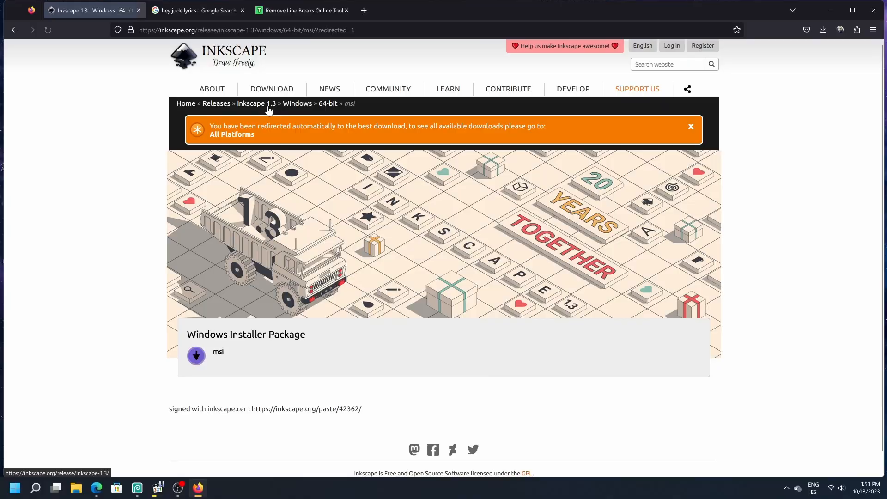
# Launch Inkscape from the desktop and create a new document from the US Letter (Portrait) print template.
pyautogui.press('super+d')
pyautogui.press('super')
pyautogui.write('ink')
pyautogui.click(51, 276)
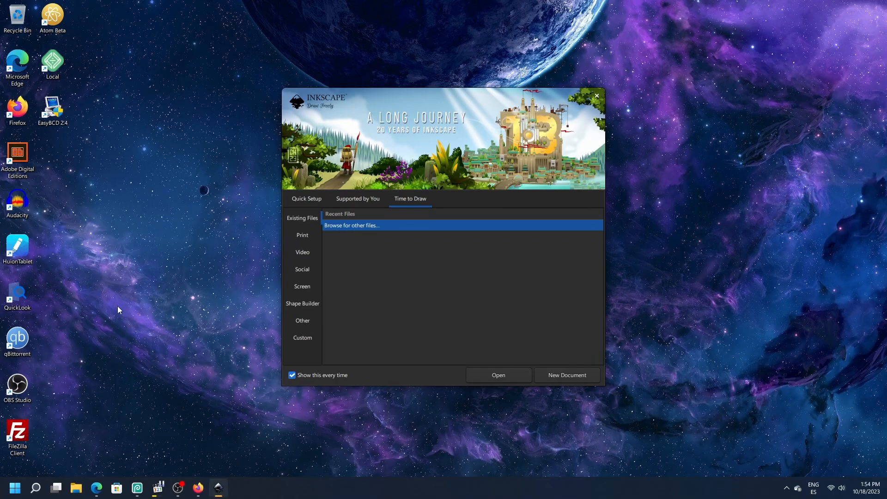
pyautogui.click(303, 235)
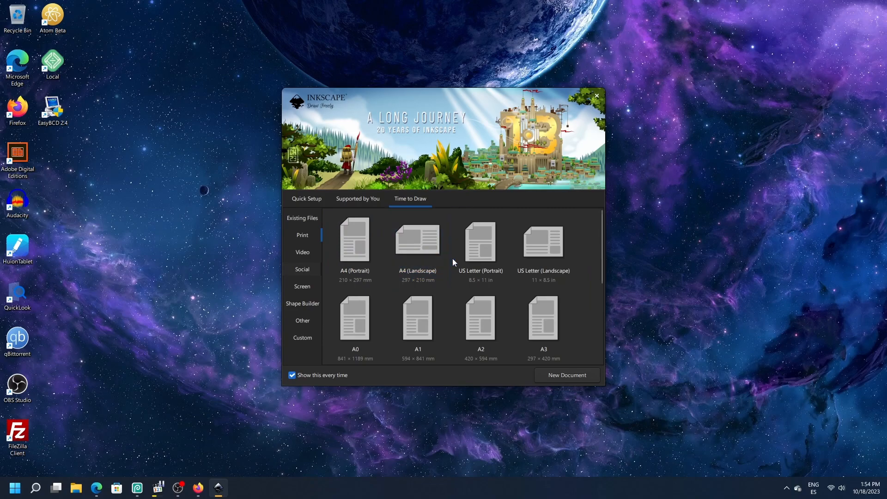
pyautogui.click(478, 240)
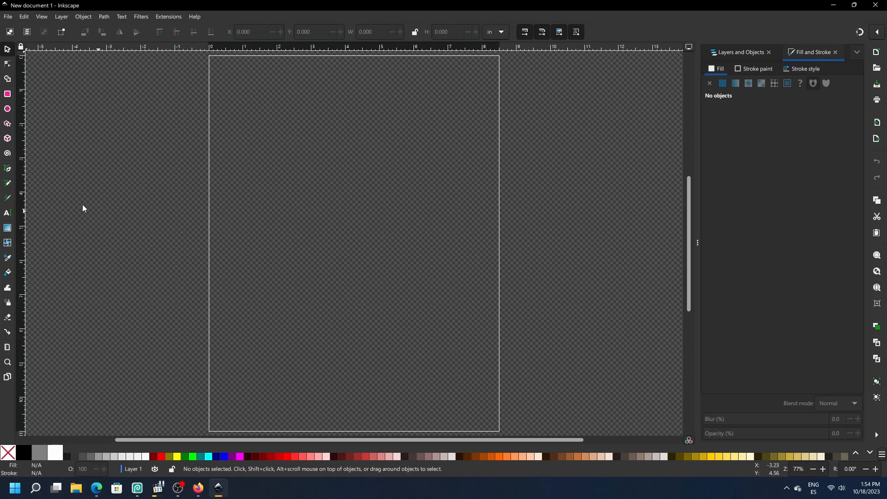
# Draw a large spiral outward from the middle of the page and set its turns to 9.
pyautogui.click(7, 153)
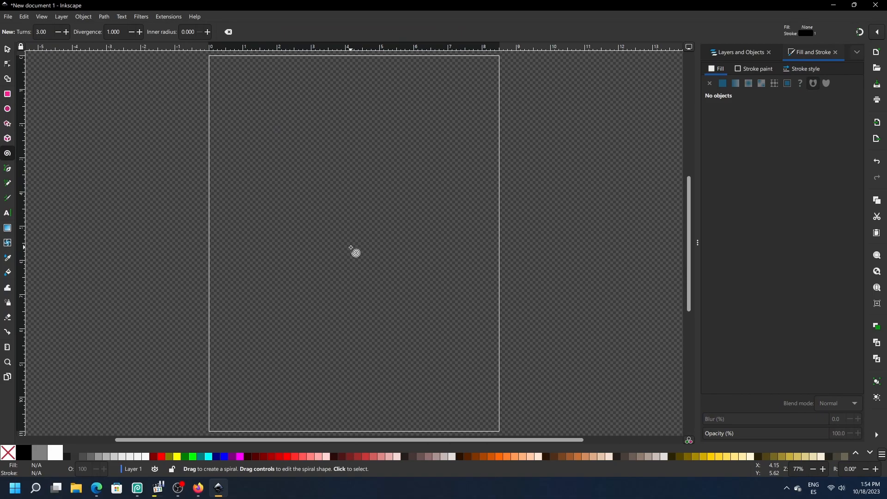
pyautogui.moveTo(351, 248)
pyautogui.mouseDown()
pyautogui.moveTo(368, 200)
pyautogui.moveTo(370, 111)
pyautogui.moveTo(382, 99)
pyautogui.mouseUp()
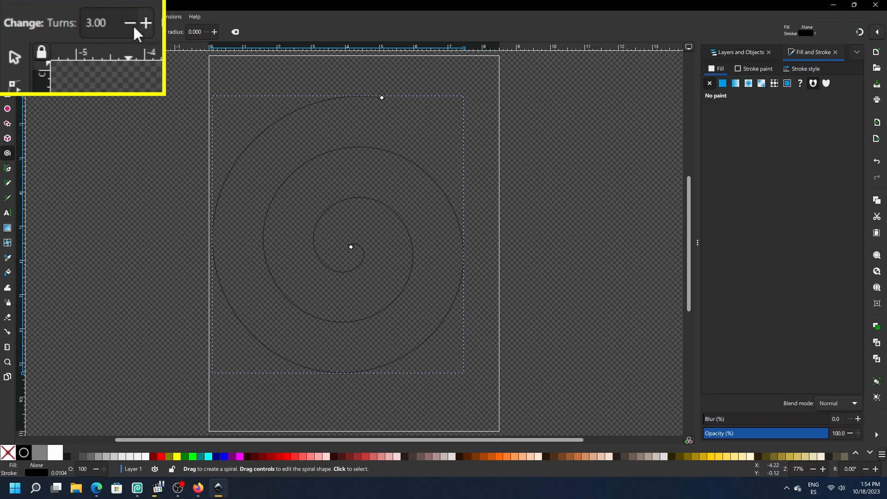
pyautogui.moveTo(94, 22); pyautogui.dragTo(88, 21)
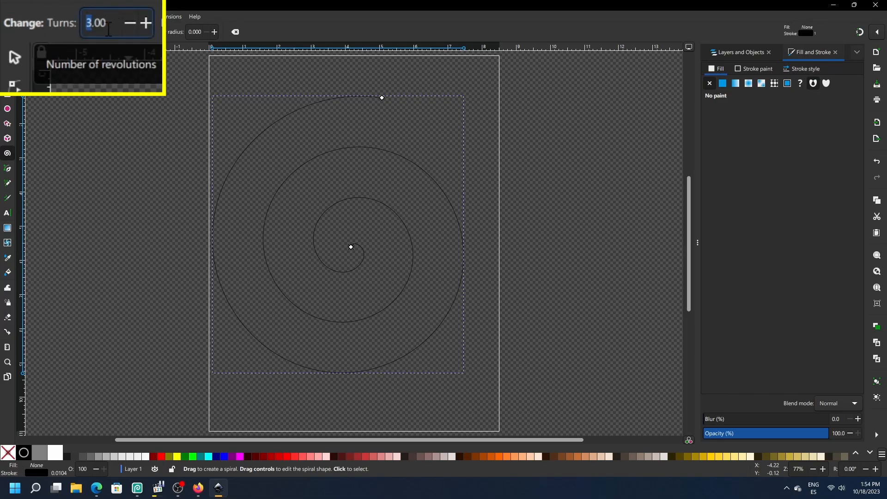
pyautogui.write('9')
pyautogui.press('Return')
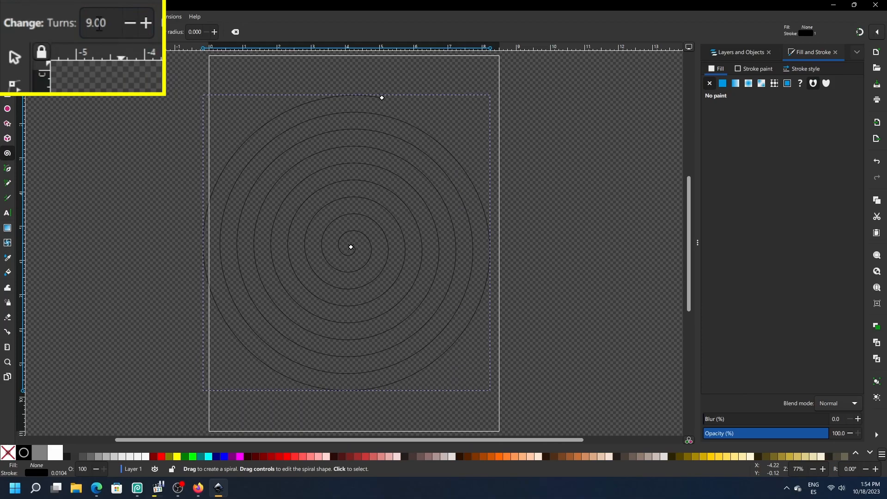
# Set the spiral's turns to 10 and its inner radius to 0.500.
pyautogui.moveTo(92, 22); pyautogui.dragTo(79, 21)
pyautogui.write('10')
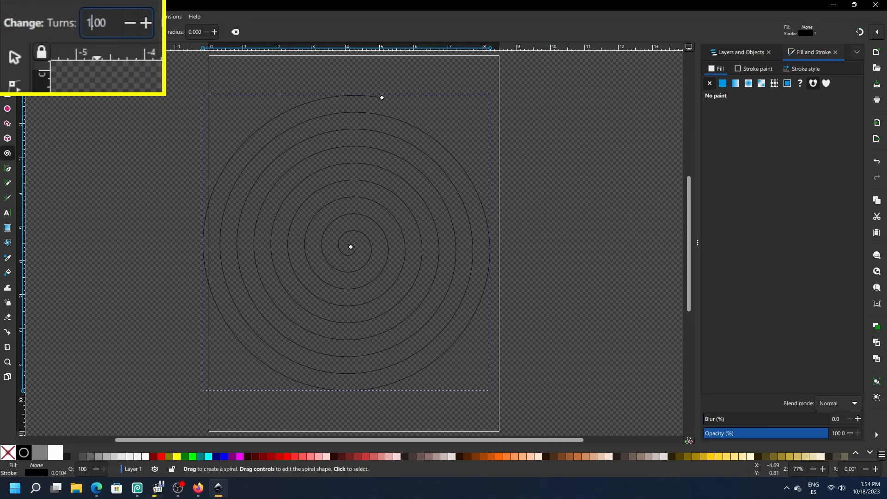
pyautogui.press('Return')
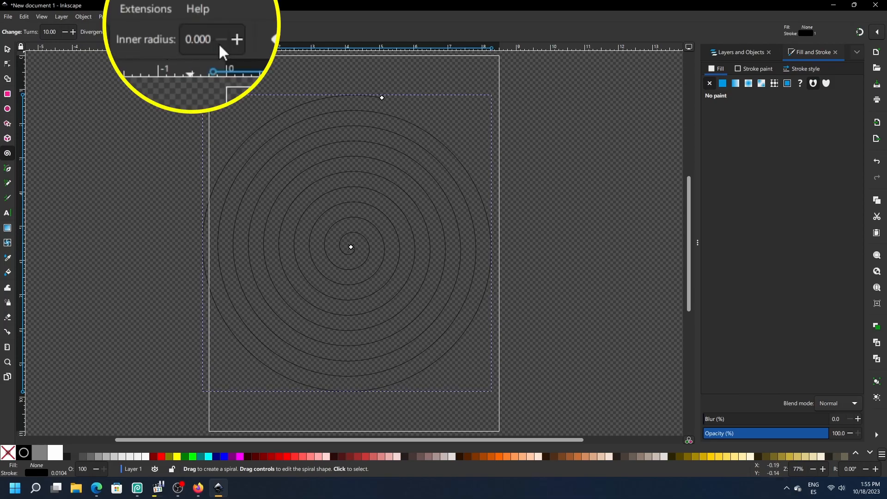
pyautogui.click(240, 39)
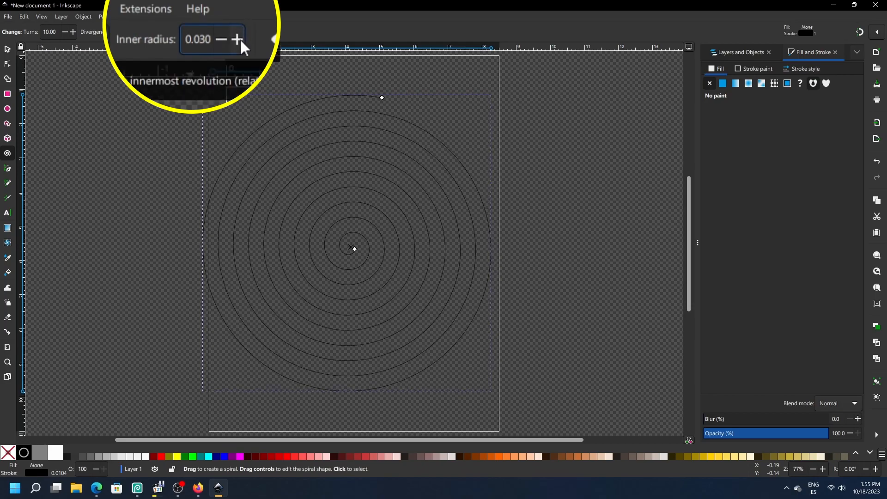
pyautogui.moveTo(240, 39); pyautogui.dragTo(240, 38)
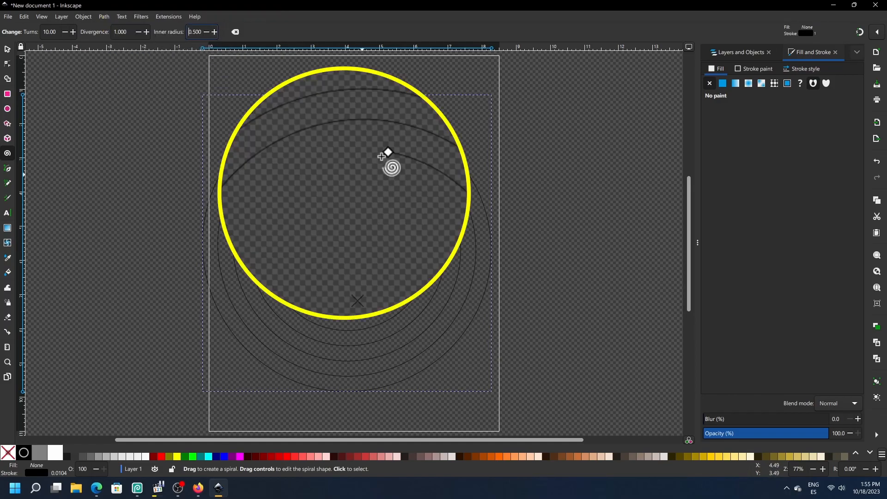
# Adjust the spiral's inner and outer ends so both stop directly above its centre, at about 9.97 turns and 0.499 inner radius.
pyautogui.moveTo(386, 152); pyautogui.dragTo(363, 172)
pyautogui.press('Escape')
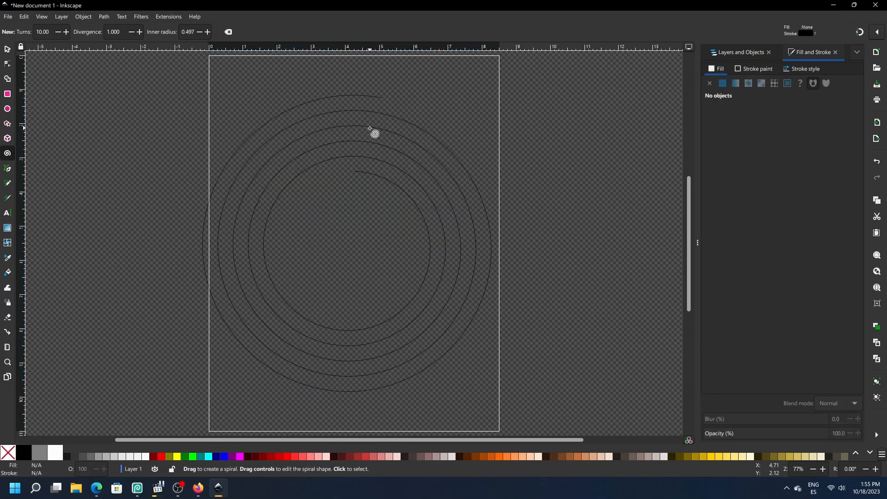
pyautogui.click(370, 128)
pyautogui.moveTo(382, 98); pyautogui.dragTo(353, 108)
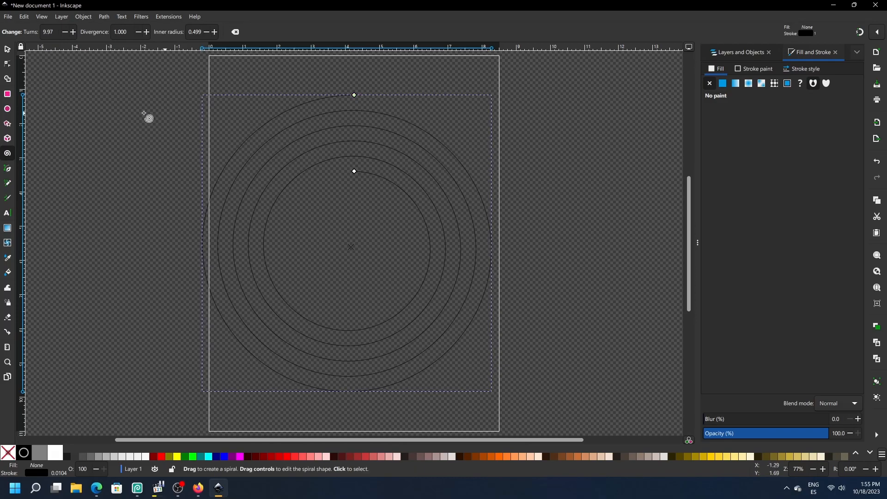
# Move and scale the spiral to fit inside the page at about 8.07 by 8.28 in.
pyautogui.click(7, 49)
pyautogui.moveTo(331, 162); pyautogui.dragTo(339, 165)
pyautogui.moveTo(508, 398); pyautogui.dragTo(495, 390)
pyautogui.moveTo(208, 95); pyautogui.dragTo(214, 101)
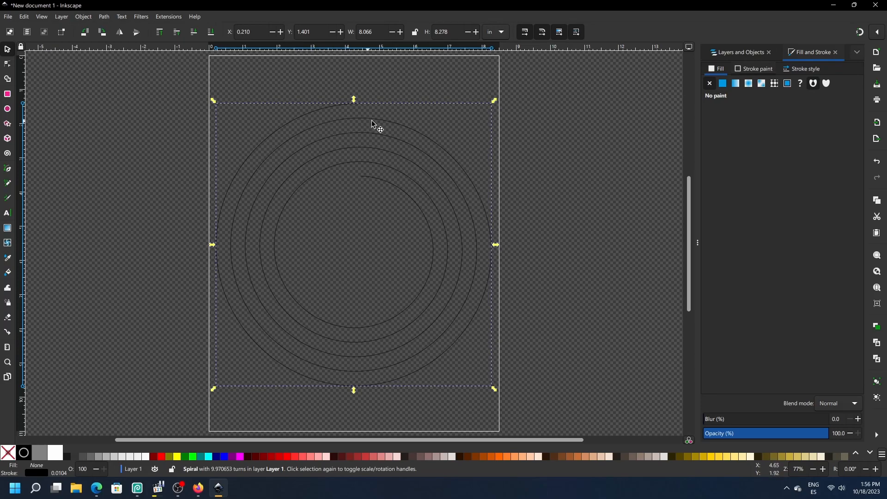
# Flip the spiral horizontally and convert it from an object to a path.
pyautogui.click(88, 20)
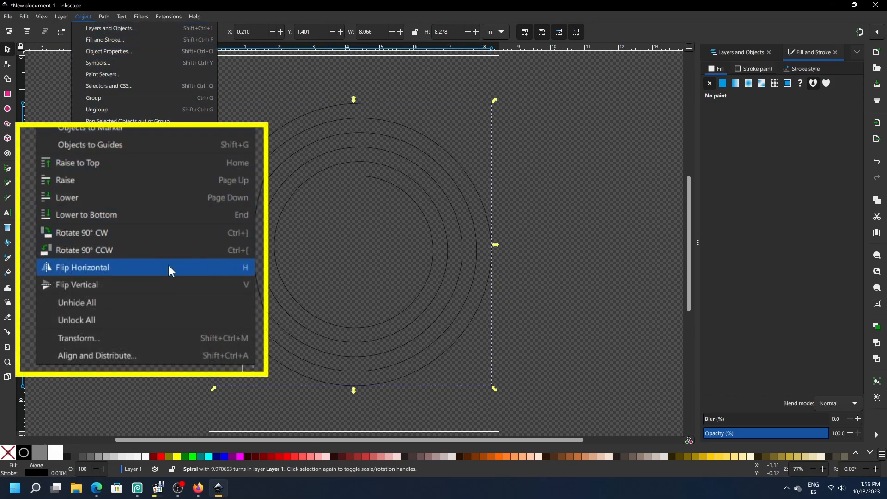
pyautogui.click(168, 267)
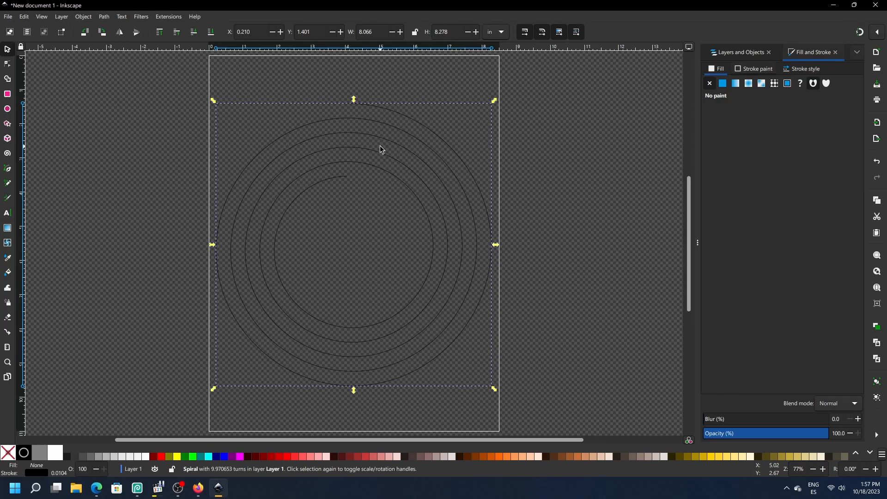
pyautogui.click(104, 17)
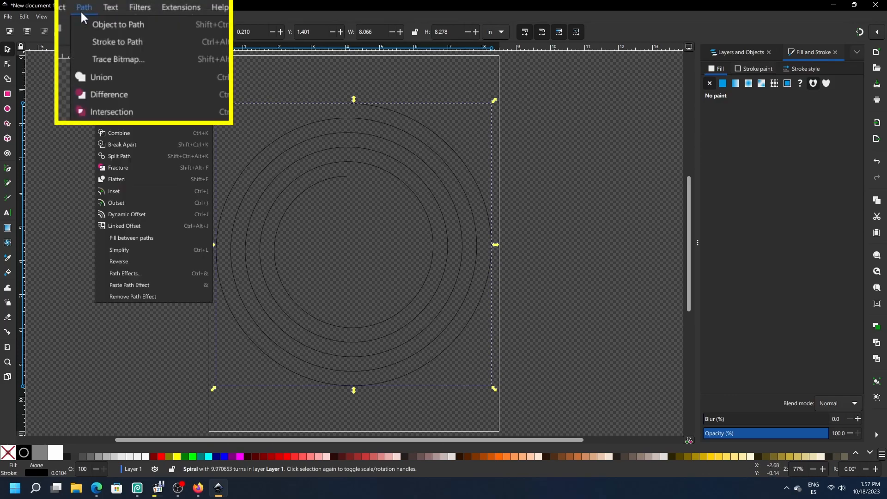
pyautogui.click(106, 27)
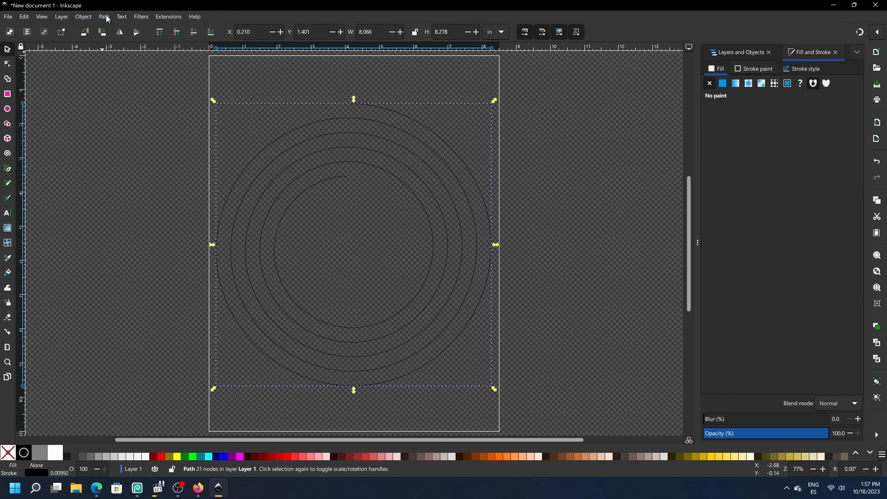
pyautogui.click(105, 17)
pyautogui.click(173, 262)
# Save the document to the Desktop as an Inkscape SVG named drawing.
pyautogui.click(8, 17)
pyautogui.click(34, 108)
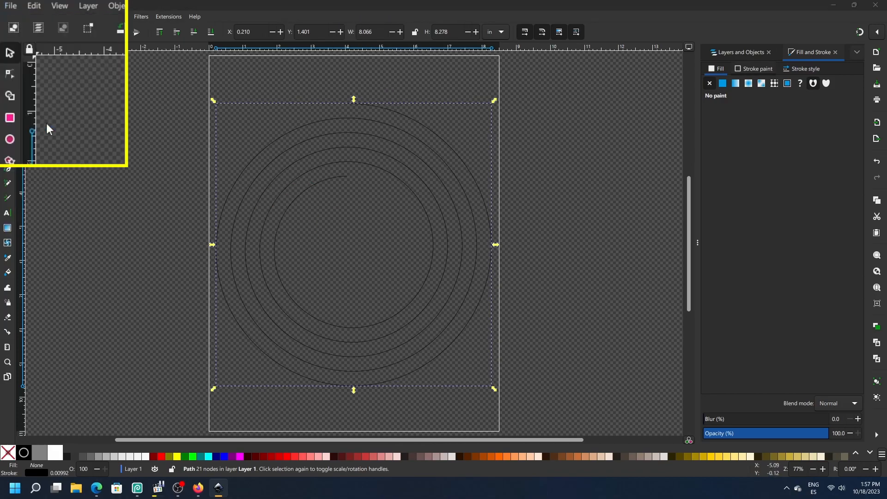
pyautogui.click(33, 85)
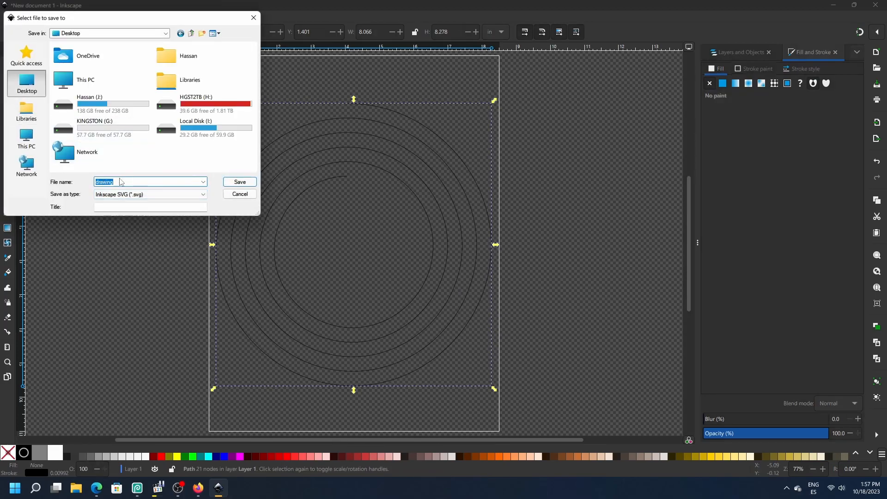
pyautogui.click(240, 181)
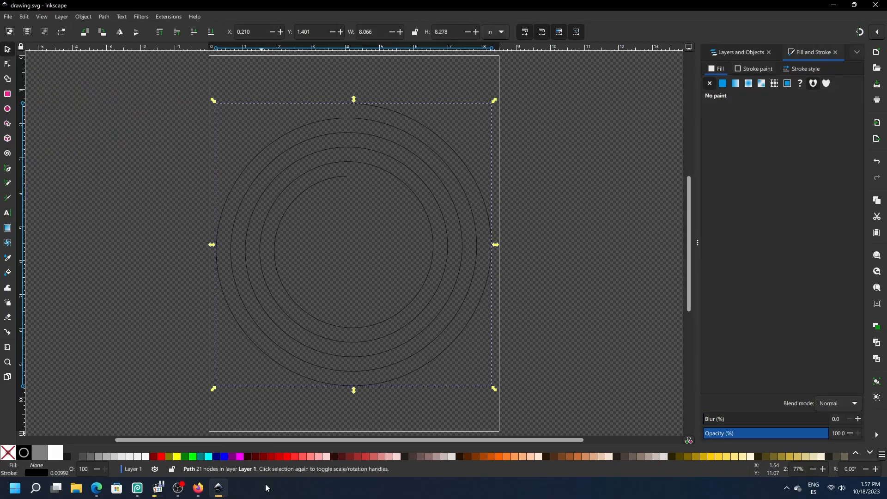
# Switch to Photopea and open the New Project file from the Song Poster folder.
pyautogui.click(218, 492)
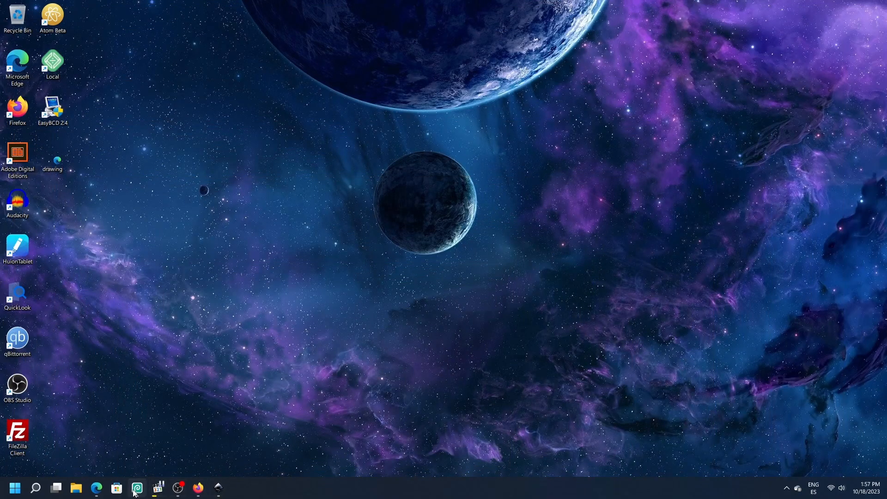
pyautogui.click(135, 492)
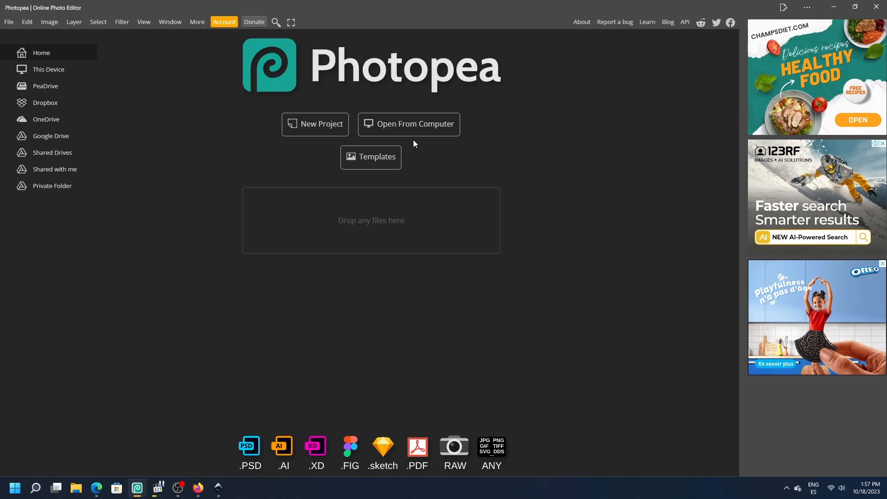
pyautogui.click(411, 124)
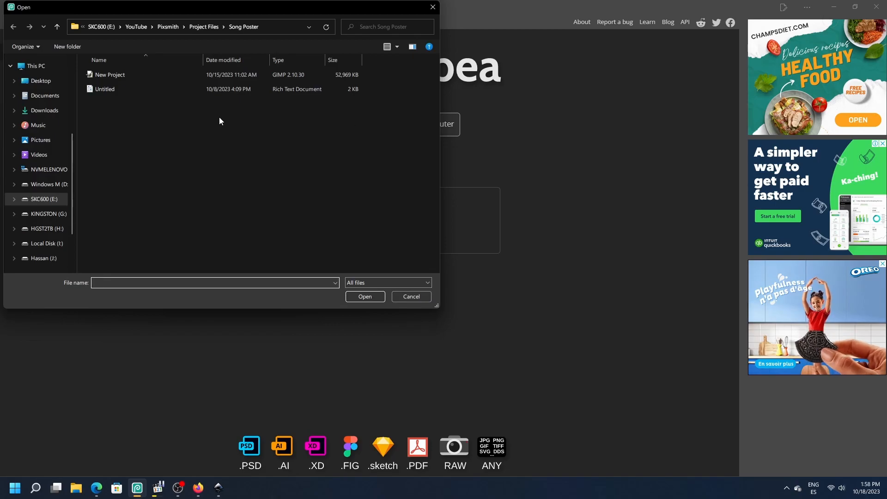
pyautogui.click(98, 75)
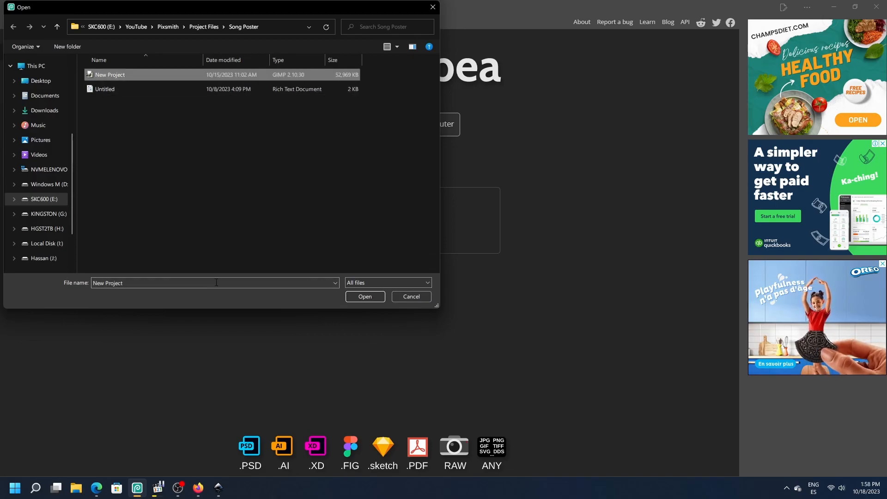
pyautogui.click(364, 296)
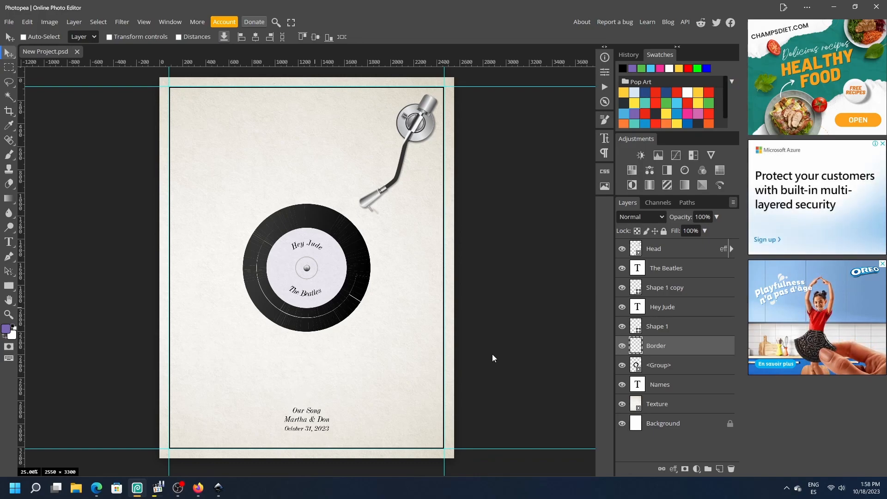
# Open the drawing SVG file from the Desktop as a second document.
pyautogui.click(11, 23)
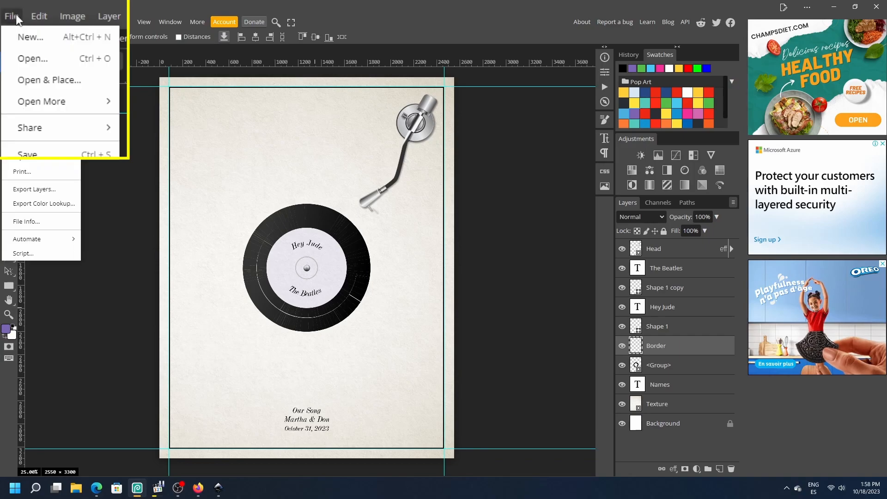
pyautogui.click(20, 51)
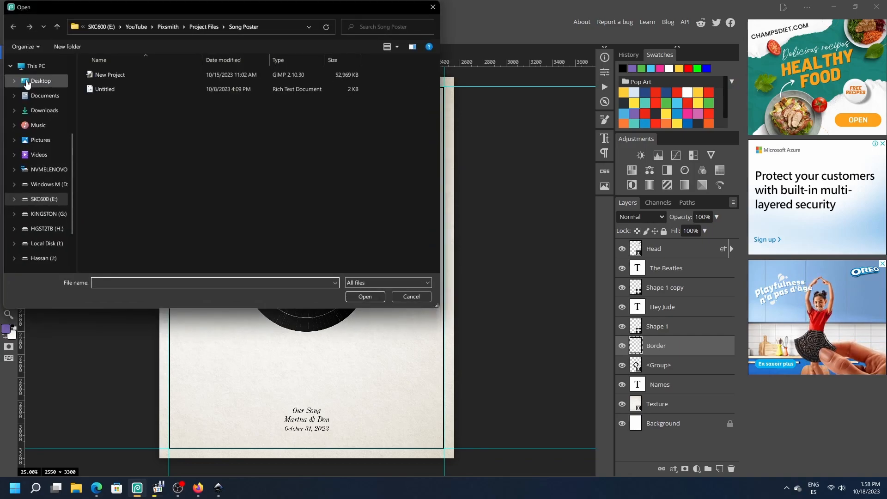
pyautogui.click(33, 80)
pyautogui.click(158, 82)
pyautogui.click(363, 297)
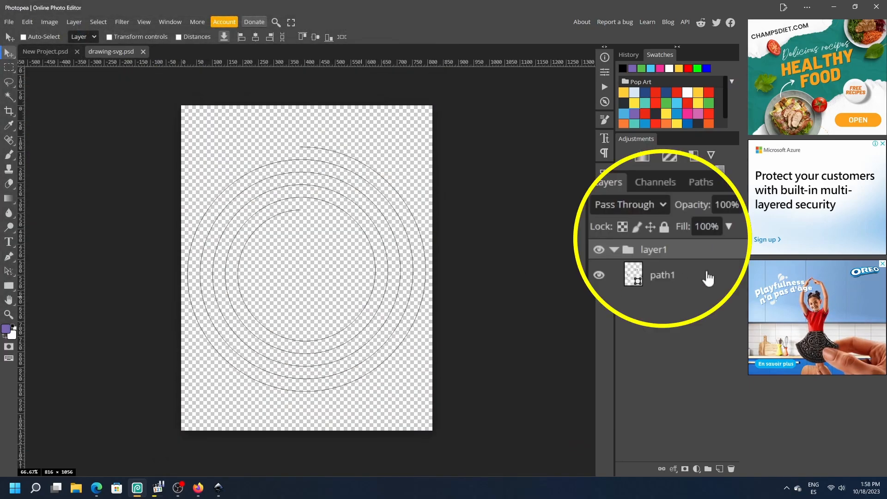
# Select the path1 spiral layer and set its shape stroke to None.
pyautogui.click(686, 262)
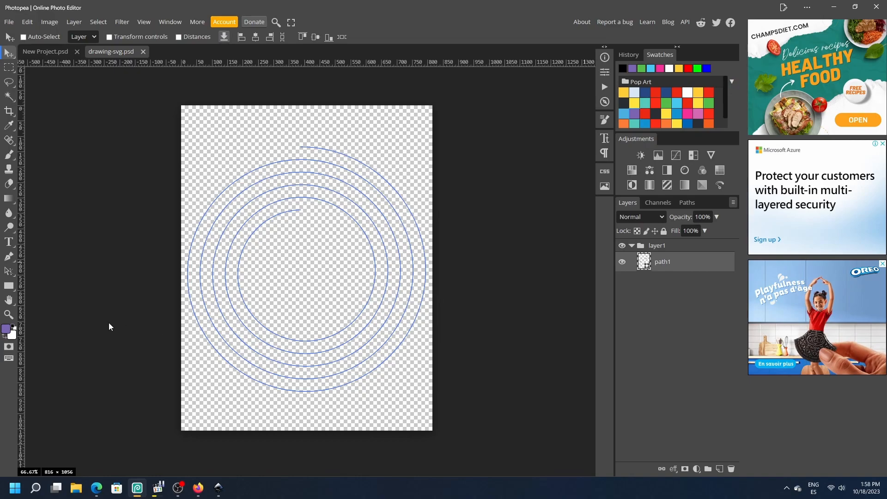
pyautogui.click(9, 285)
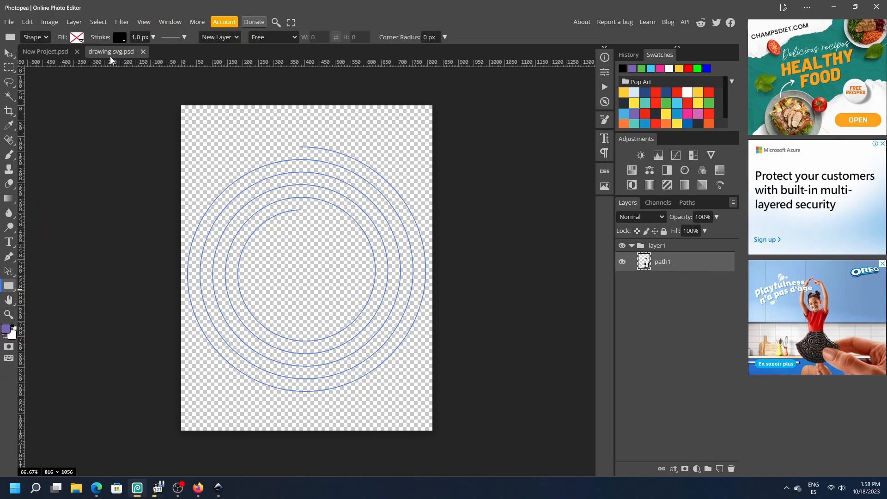
pyautogui.click(120, 39)
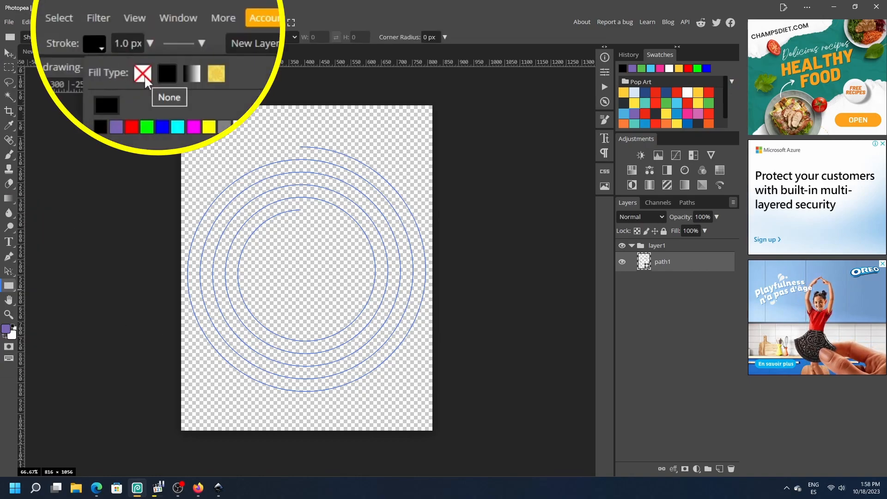
pyautogui.click(148, 55)
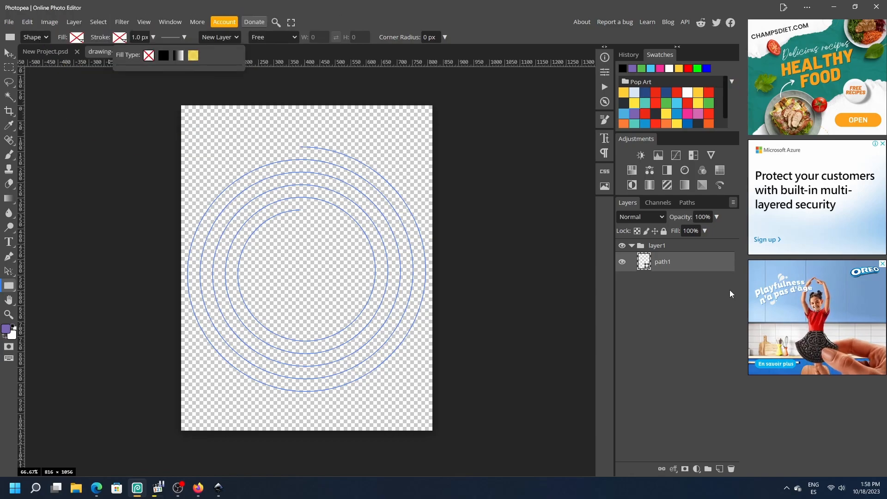
# Duplicate the path1 layer into New Project.psd and close the drawing-svg document without saving it.
pyautogui.rightClick(718, 264)
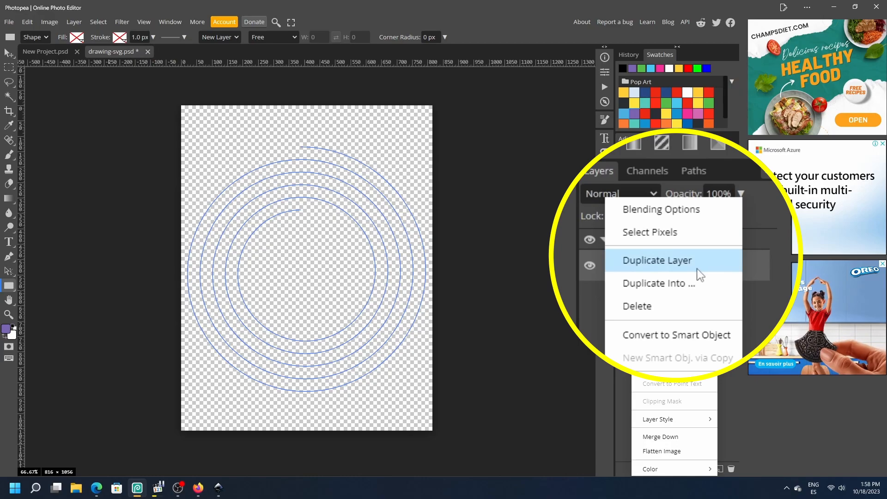
pyautogui.click(701, 323)
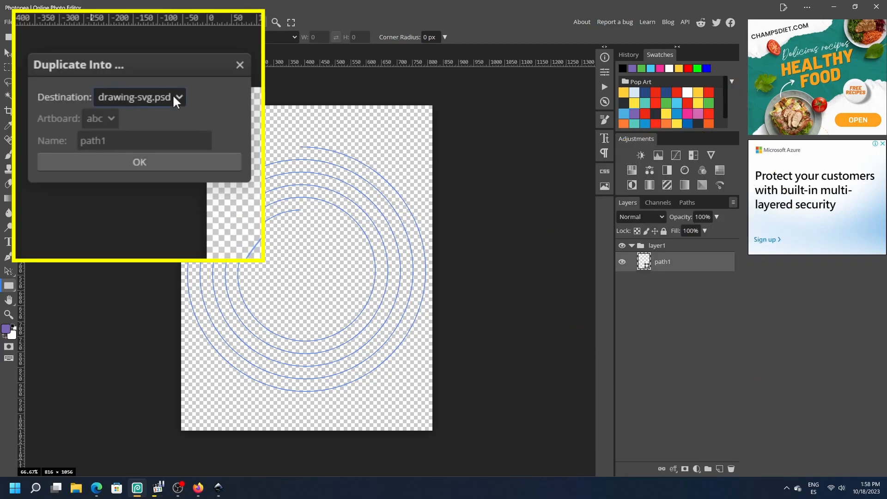
pyautogui.click(162, 112)
pyautogui.click(156, 124)
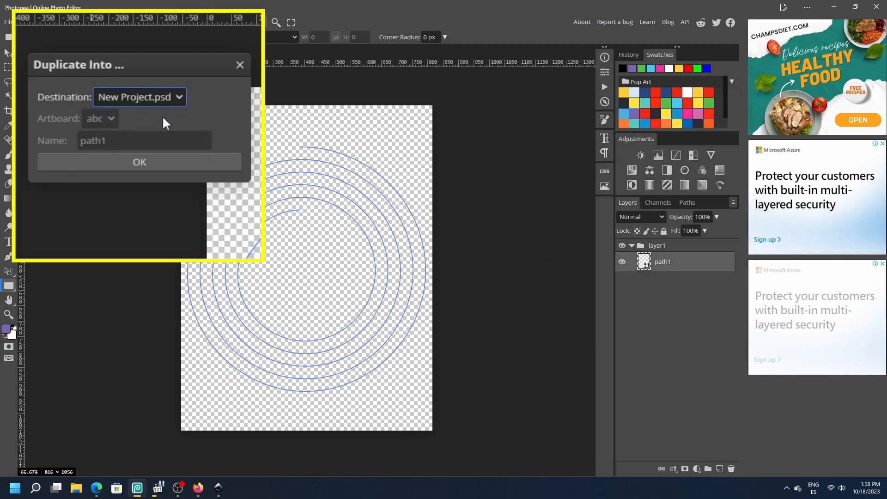
pyautogui.click(149, 158)
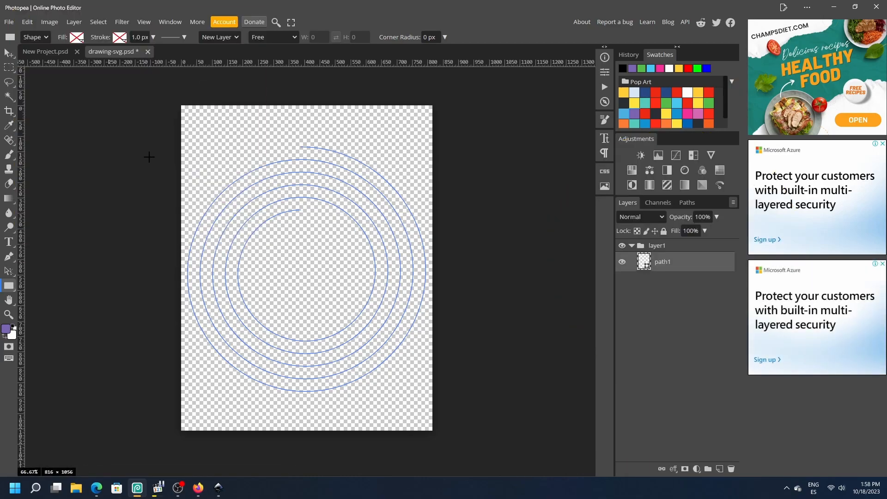
pyautogui.click(148, 51)
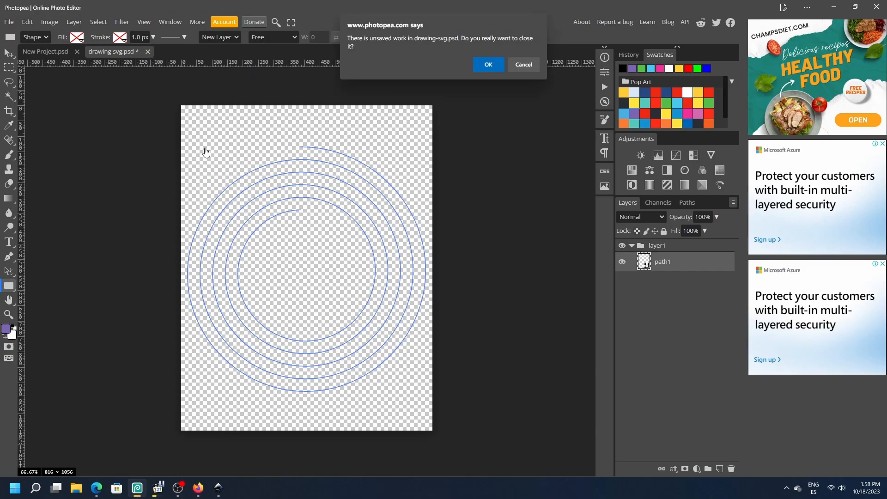
pyautogui.click(487, 65)
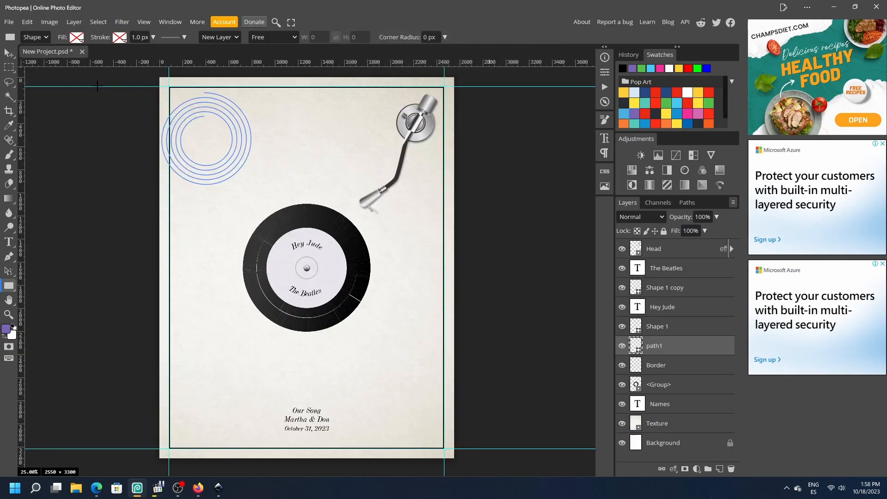
# Move the spiral onto the centre of the vinyl record and scale it up proportionally to about 275%.
pyautogui.click(11, 55)
pyautogui.moveTo(241, 139); pyautogui.dragTo(342, 269)
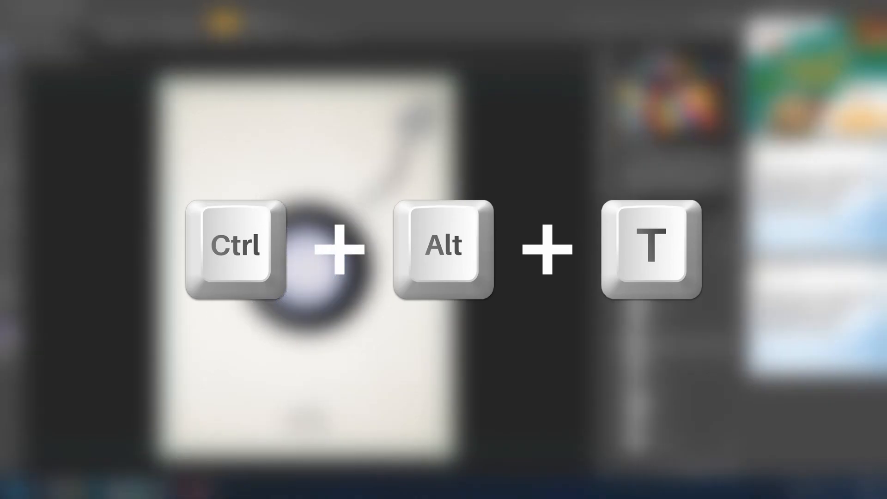
pyautogui.hotkey('ctrl', 'alt', 't')
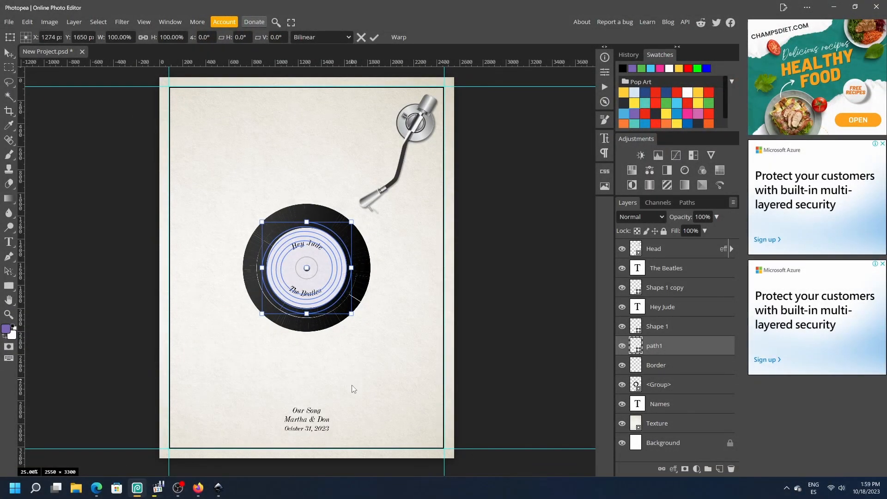
pyautogui.moveTo(350, 314); pyautogui.dragTo(433, 389)
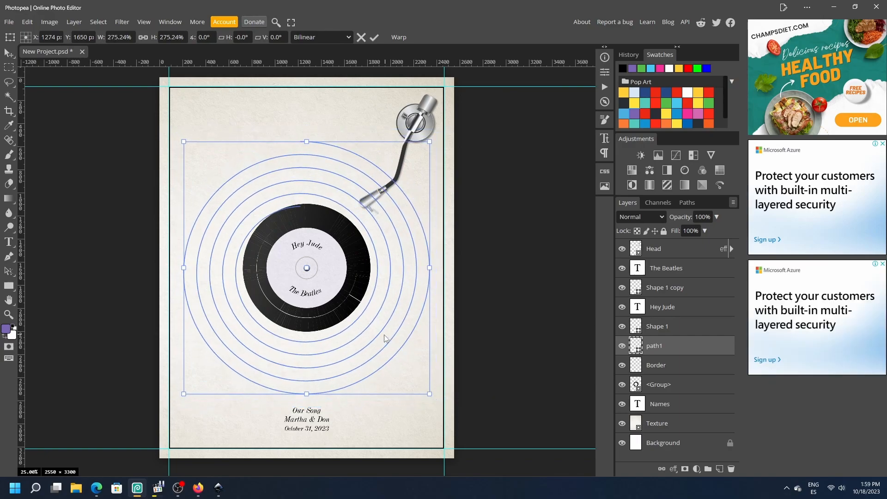
# Nudge the spiral up to Y 1607 px, enlarge it to about 289%, and apply the transform.
pyautogui.press('Up')
pyautogui.press('Up')
pyautogui.hotkey('shift', 'Up')
pyautogui.hotkey('shift', 'Up')
pyautogui.hotkey('shift', 'Up')
pyautogui.hotkey('shift', 'Up')
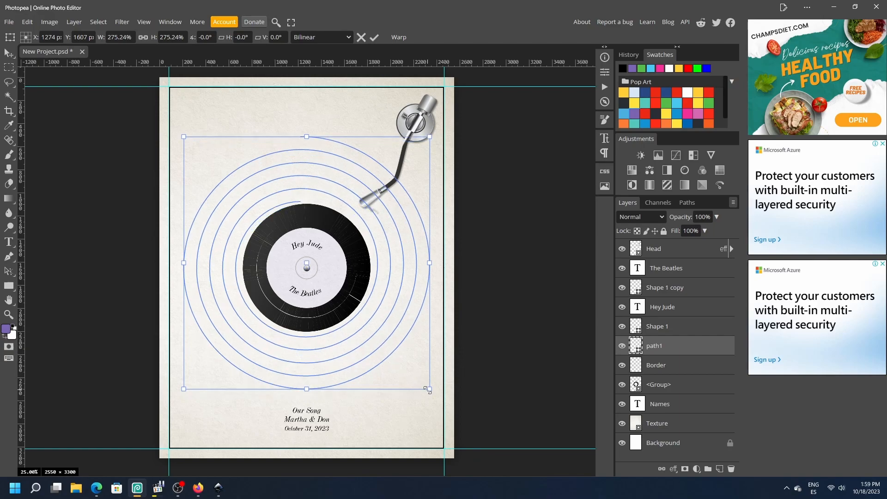
pyautogui.moveTo(427, 389); pyautogui.dragTo(435, 396)
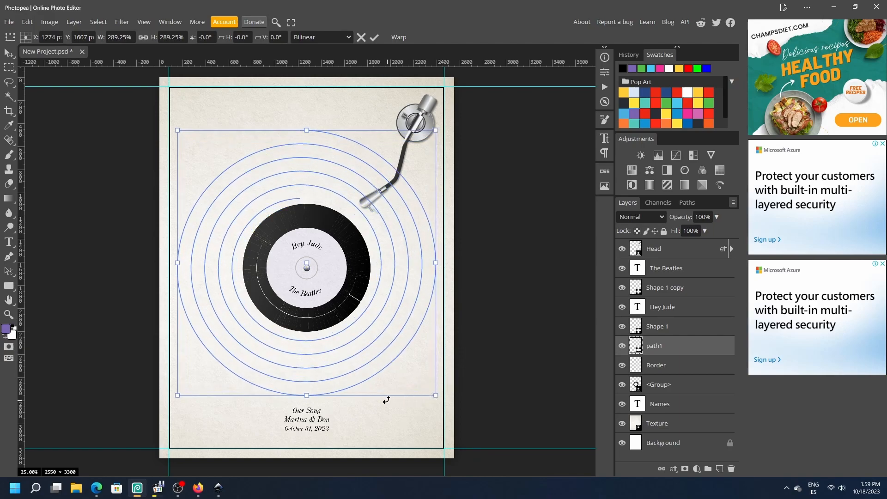
pyautogui.click(374, 37)
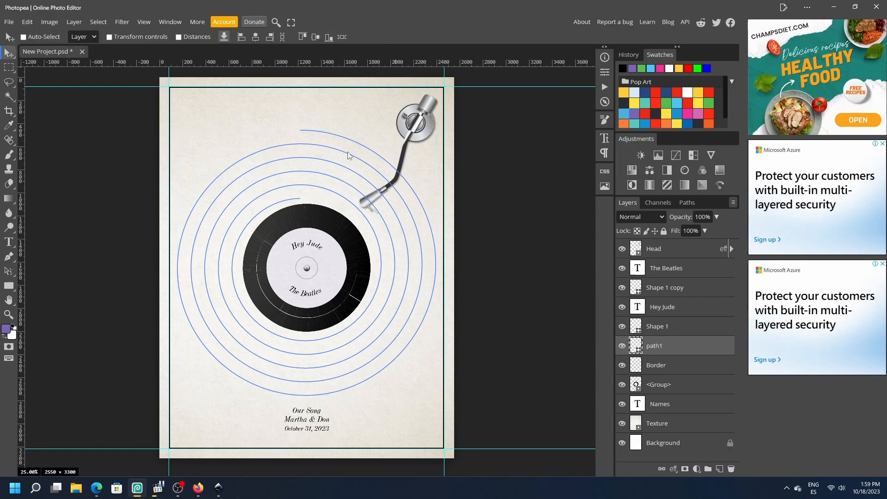
# Switch to Firefox and copy the Hey Jude lyrics from the Google results, leaving out the final repeat note.
pyautogui.click(205, 482)
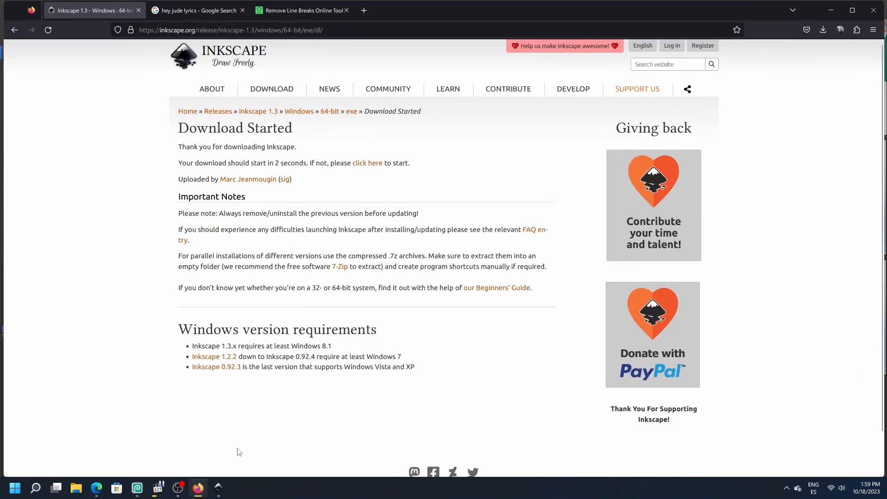
pyautogui.click(210, 13)
pyautogui.scroll(-2, 259, 225)
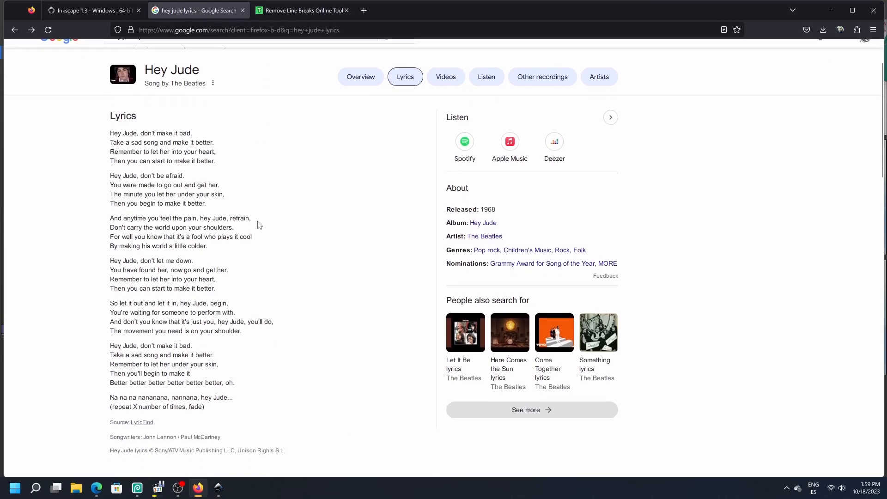
pyautogui.moveTo(237, 370); pyautogui.dragTo(108, 103)
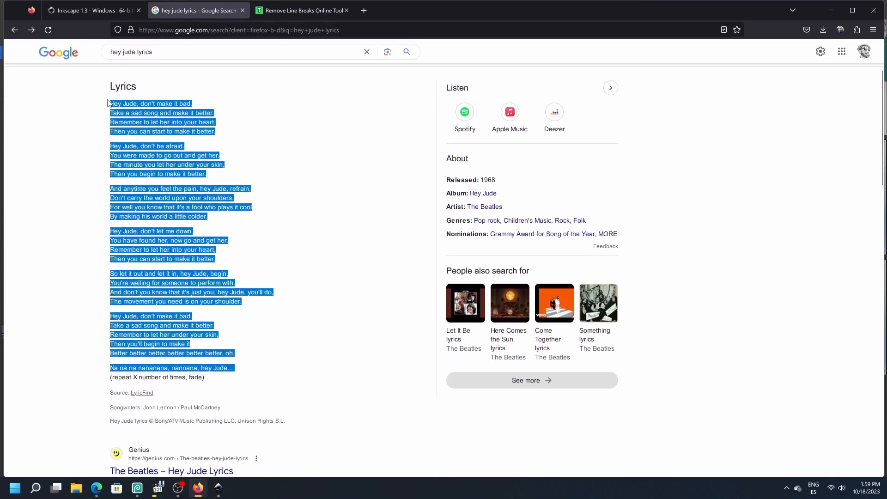
pyautogui.rightClick(151, 102)
pyautogui.click(171, 111)
# Paste the lyrics into the Remove Line Breaks tool, strip the line breaks while preserving paragraphs, and copy the new text.
pyautogui.click(318, 12)
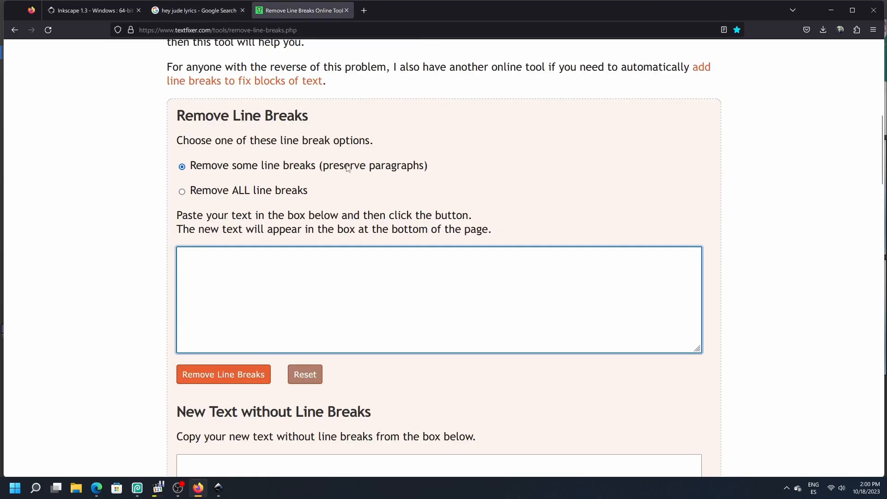
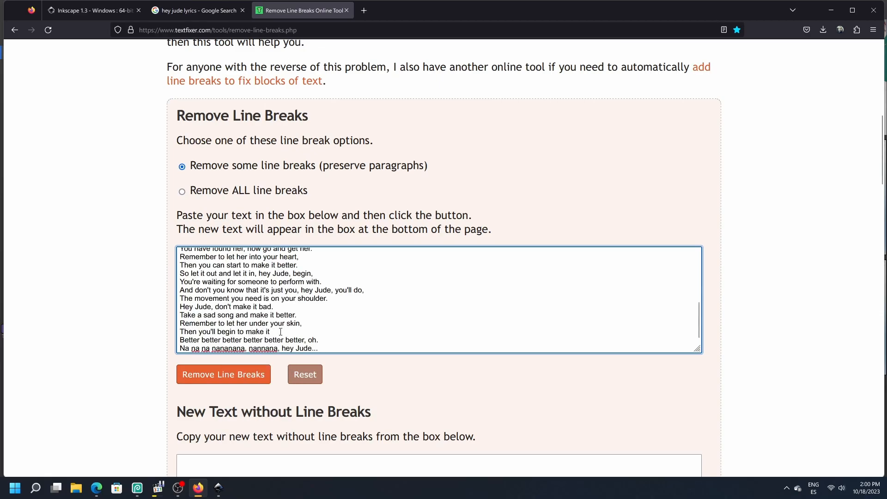
pyautogui.scroll(-3, 352, 369)
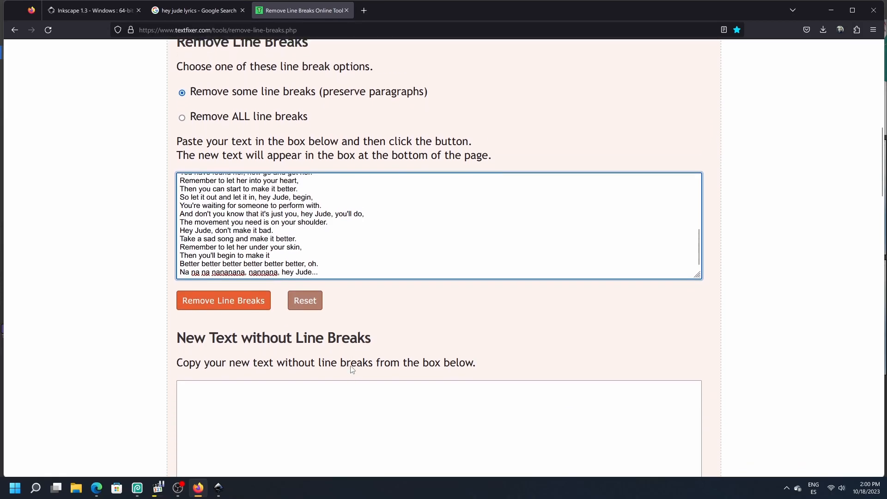
pyautogui.click(214, 236)
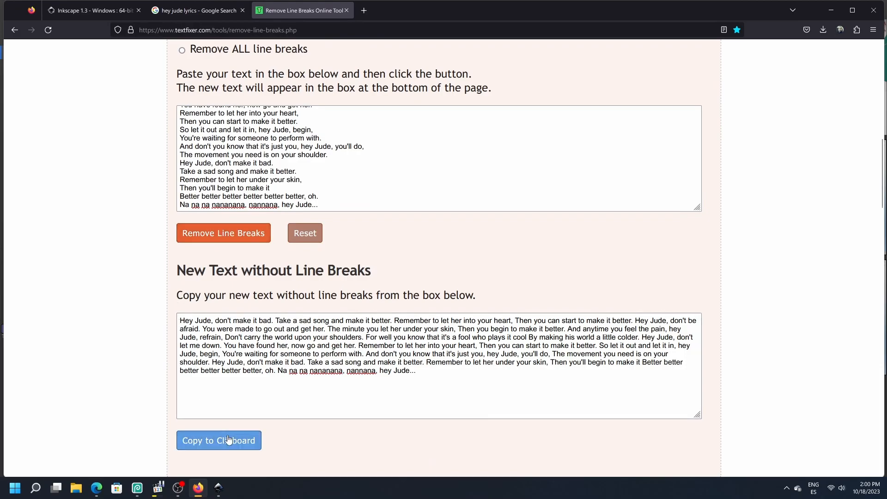
pyautogui.click(239, 446)
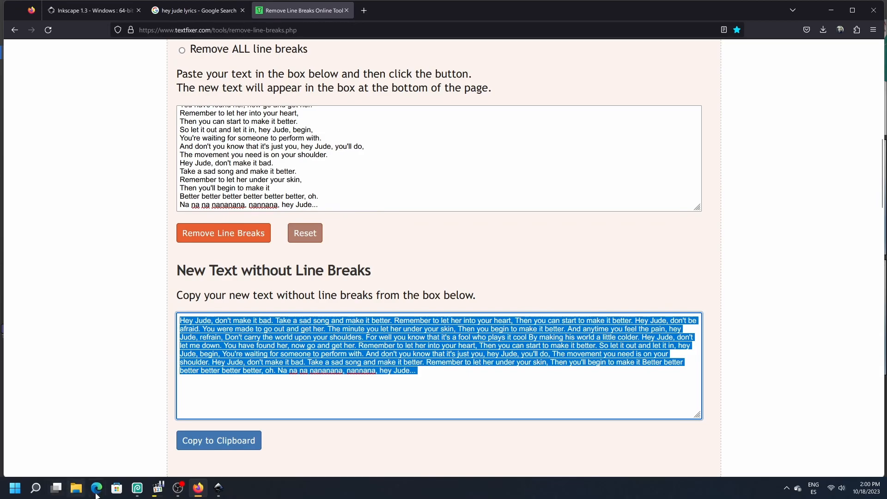
# Switch back to Photopea and set the Type tool's font to Galada.
pyautogui.click(136, 488)
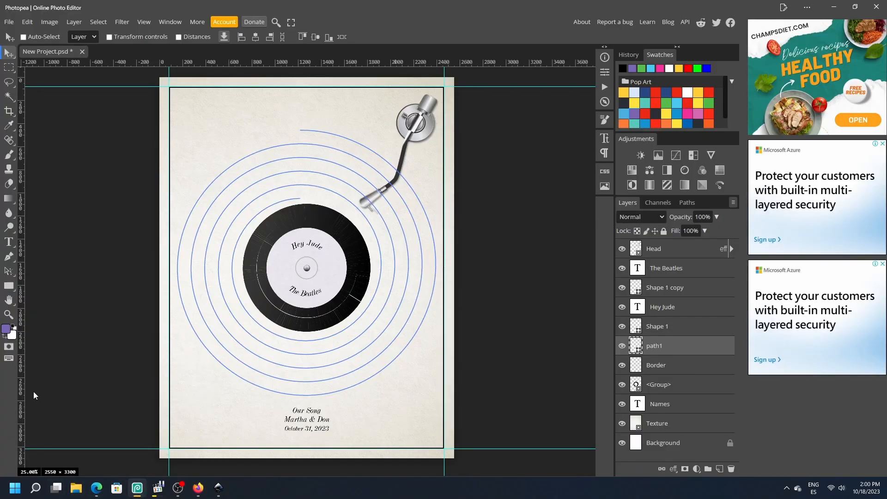
pyautogui.click(15, 232)
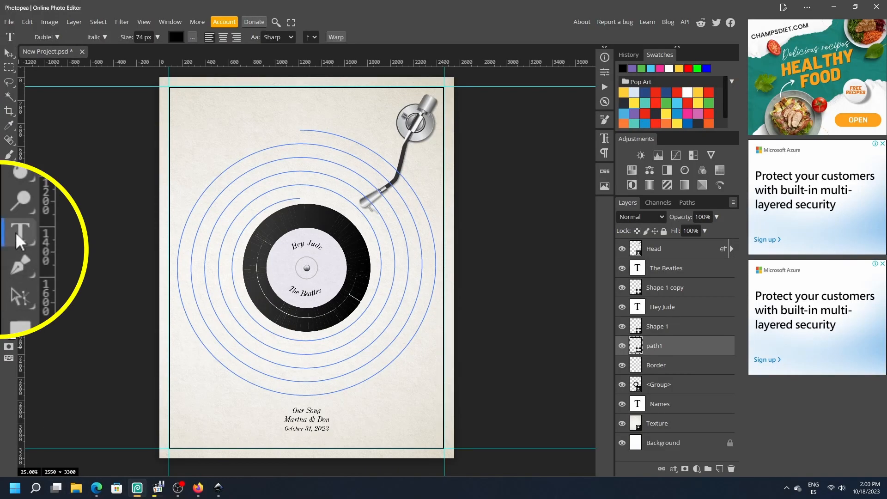
pyautogui.click(49, 37)
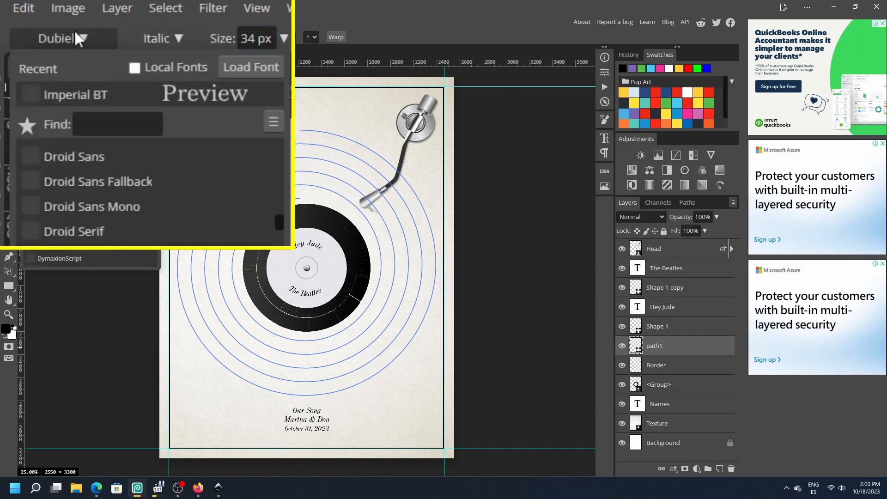
pyautogui.click(112, 116)
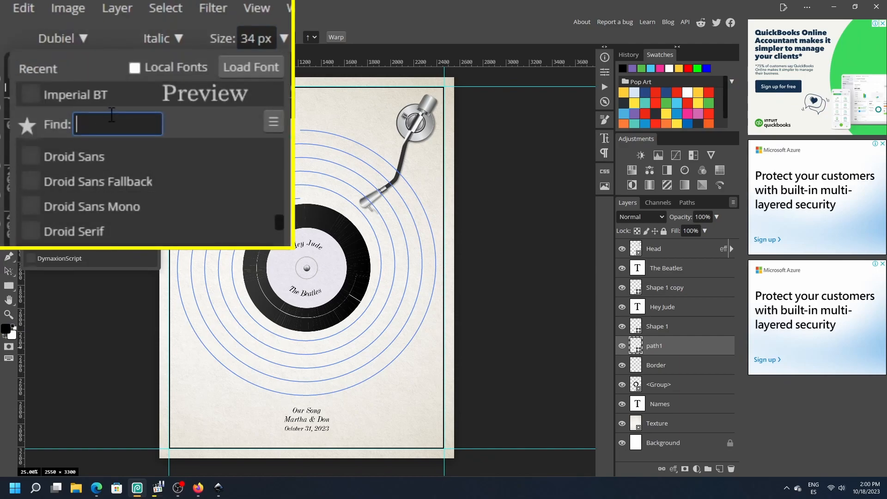
pyautogui.write('gala')
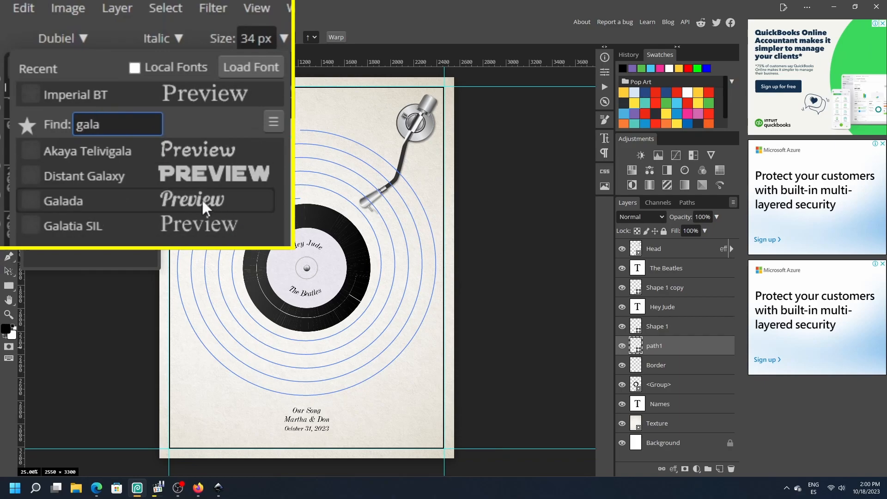
pyautogui.click(230, 198)
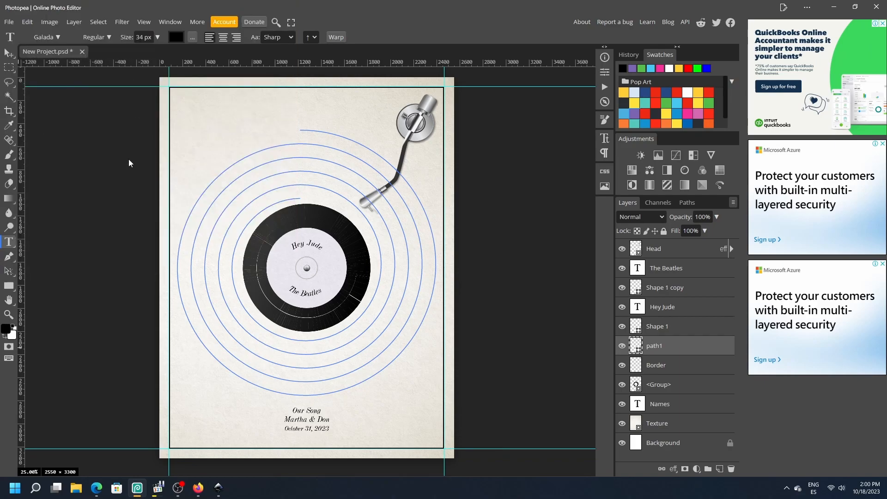
# Paste the lyrics along the spiral path starting at its outer end and set their size to 71 px.
pyautogui.click(306, 132)
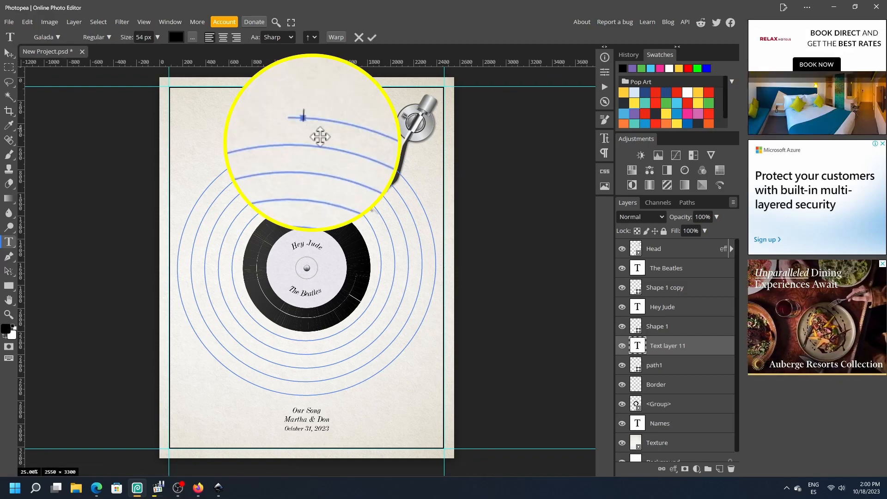
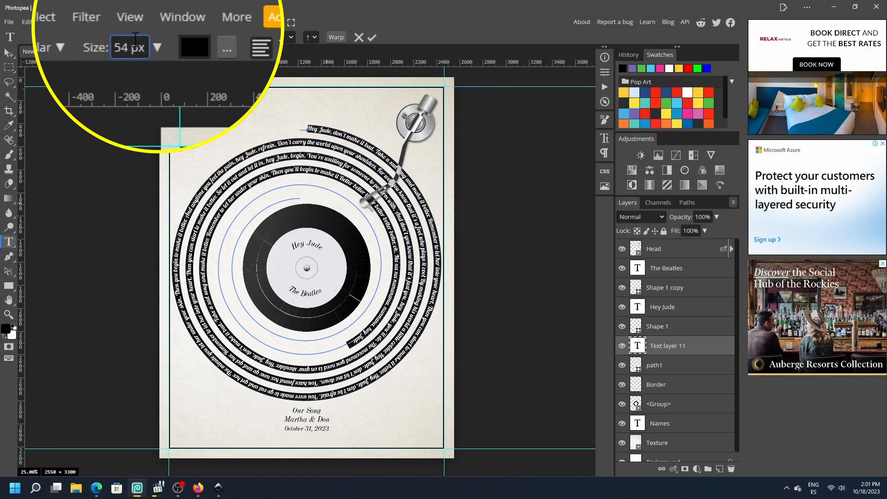
pyautogui.hotkey('shift', 'Up')
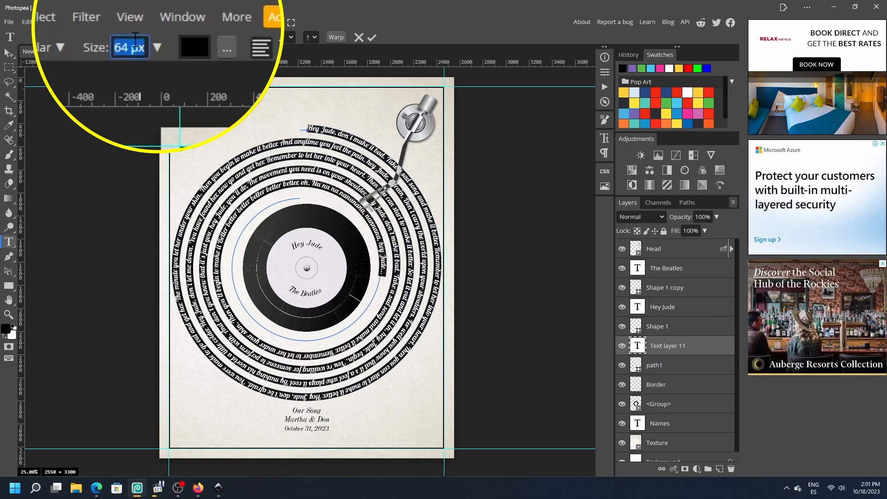
pyautogui.press('Up')
pyautogui.press('Up')
pyautogui.press('Up')
pyautogui.press('Up')
pyautogui.press('Up')
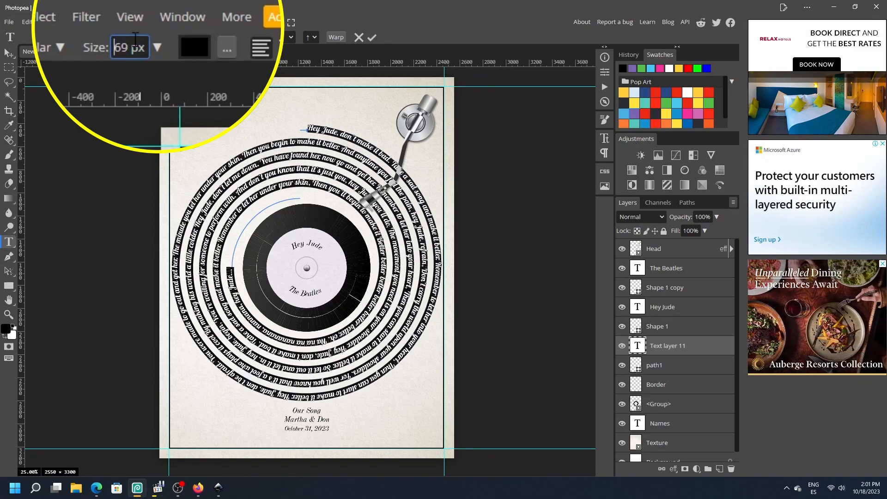
pyautogui.press('Up')
pyautogui.press('Up')
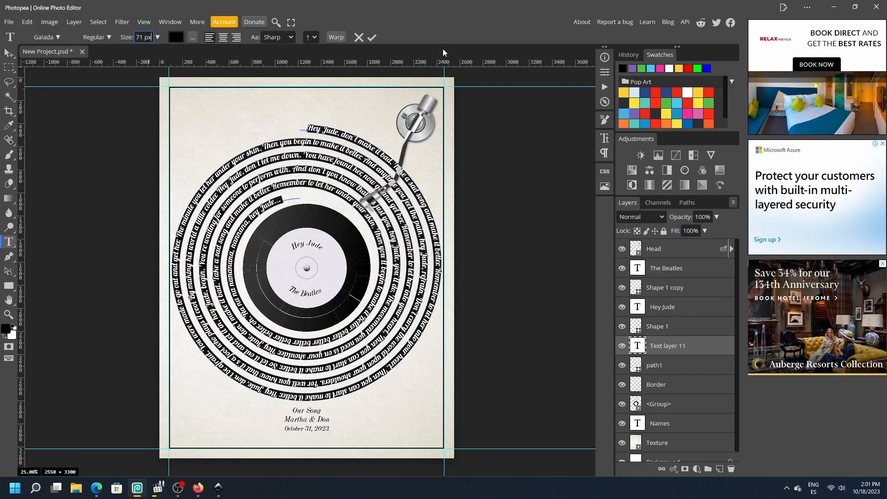
# Set the tracking of the spiral lyrics to 2% and commit the text layer.
pyautogui.click(654, 181)
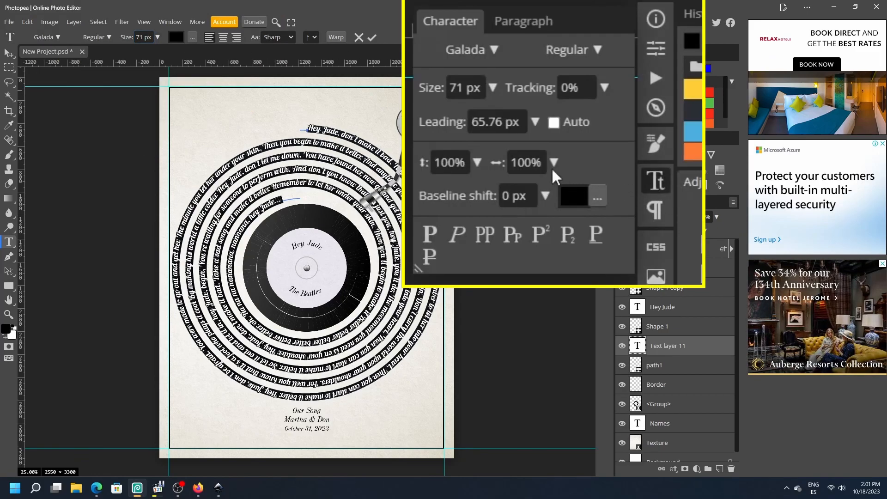
pyautogui.click(584, 81)
pyautogui.press('Up')
pyautogui.press('Up')
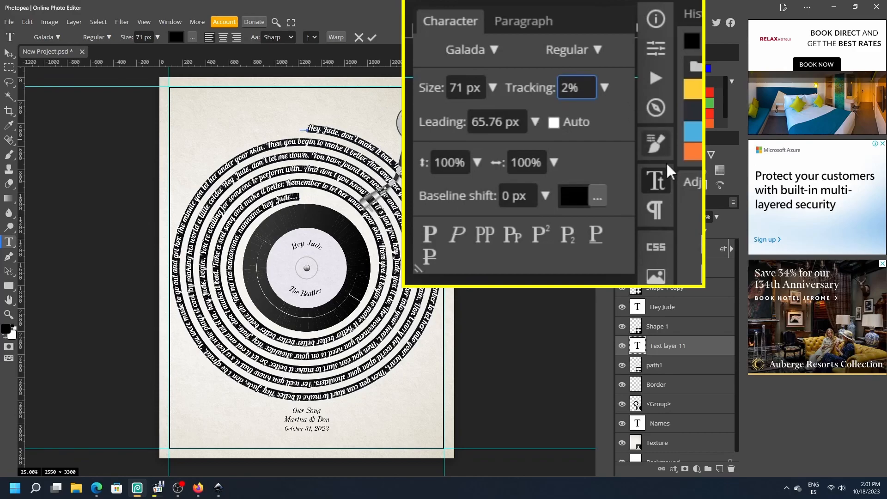
pyautogui.click(661, 183)
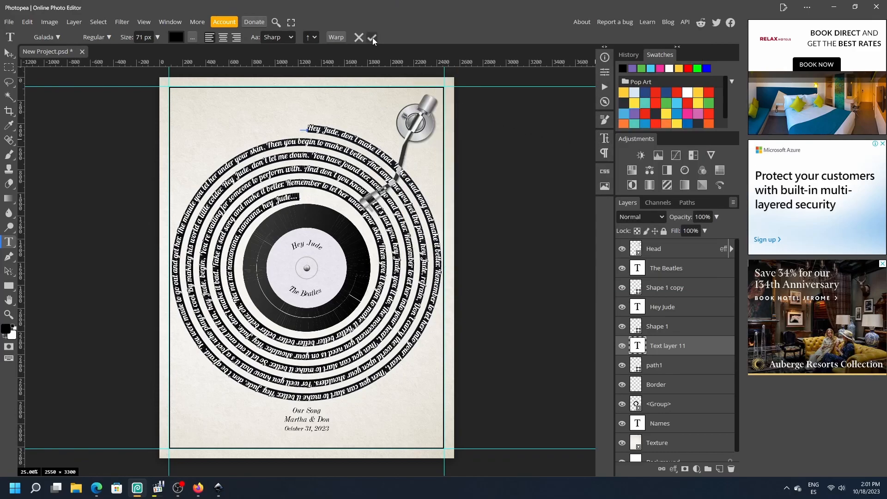
pyautogui.click(372, 38)
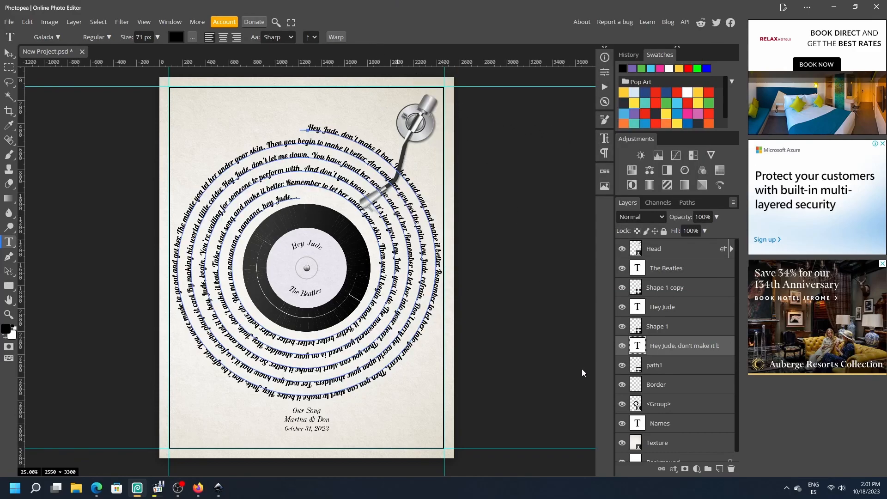
# Hide the path1 spiral layer and scale the lyrics down proportionally about their centre to about 97.7% to clear the border.
pyautogui.click(622, 365)
pyautogui.hotkey('ctrl', 't')
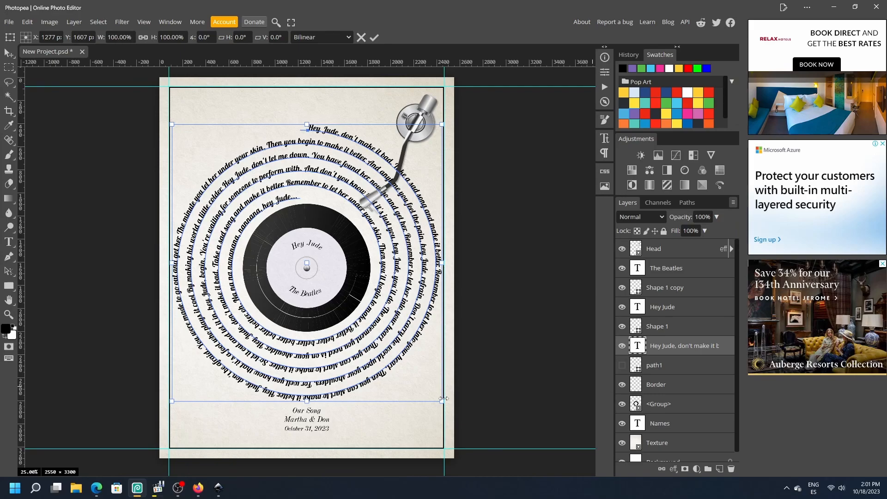
pyautogui.moveTo(441, 401); pyautogui.dragTo(437, 399)
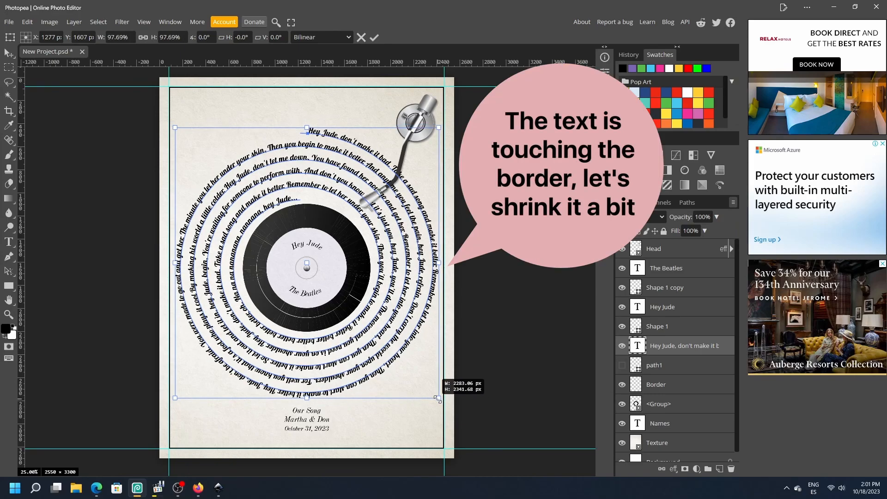
pyautogui.click(374, 37)
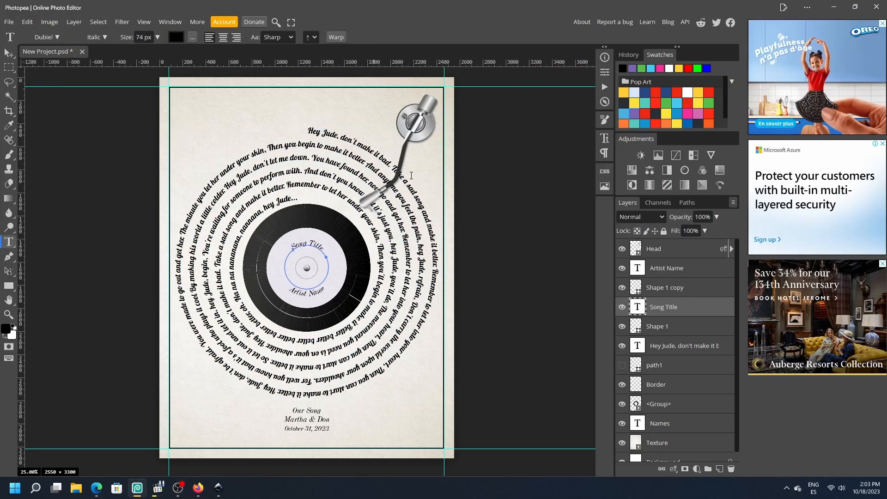
# Replace the Song Title placeholder on the record label with "Hey Jude".
pyautogui.hotkey('ctrl', '+')
pyautogui.hotkey('ctrl', '+')
pyautogui.hotkey('ctrl', '+')
pyautogui.hotkey('ctrl', '+')
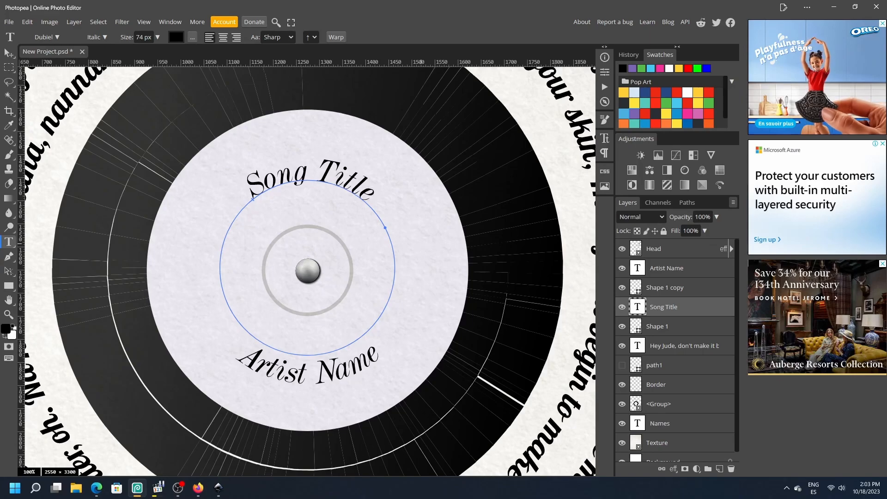
pyautogui.doubleClick(638, 307)
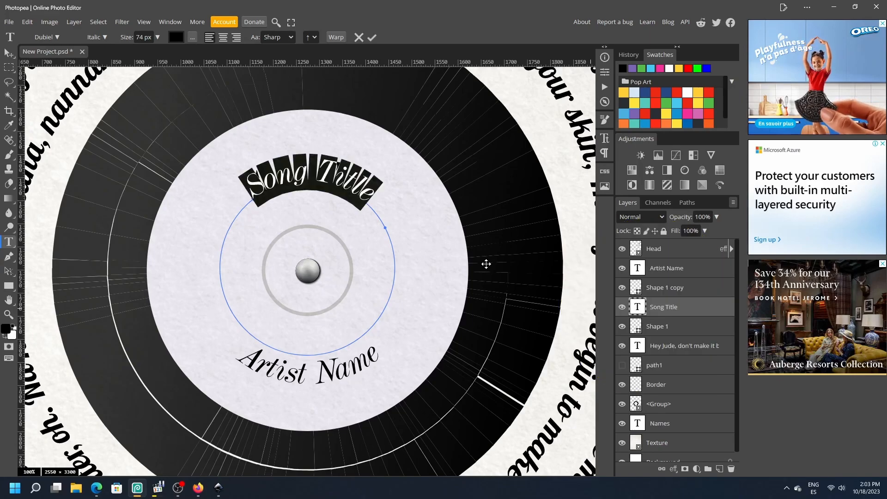
pyautogui.write('Hey Jude')
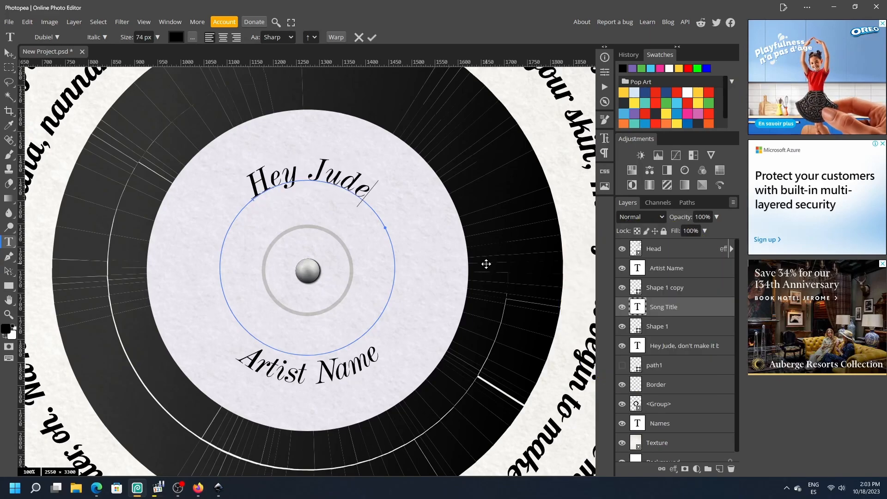
pyautogui.click(372, 38)
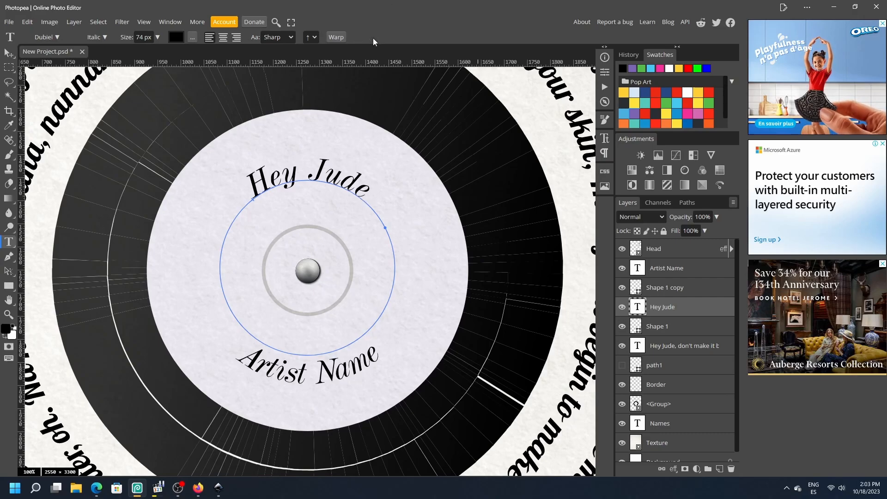
# Replace the Artist Name placeholder on the record label with "The Beatles".
pyautogui.doubleClick(637, 268)
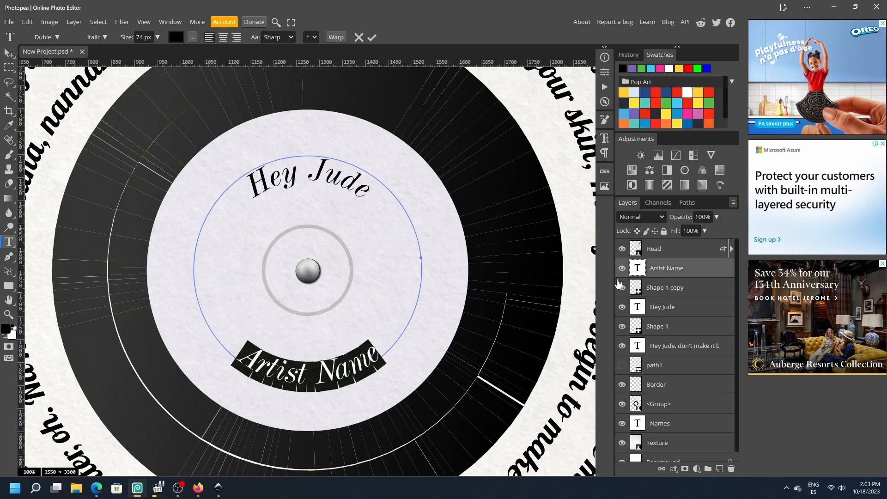
pyautogui.press('BackSpace')
pyautogui.write('The Beatles')
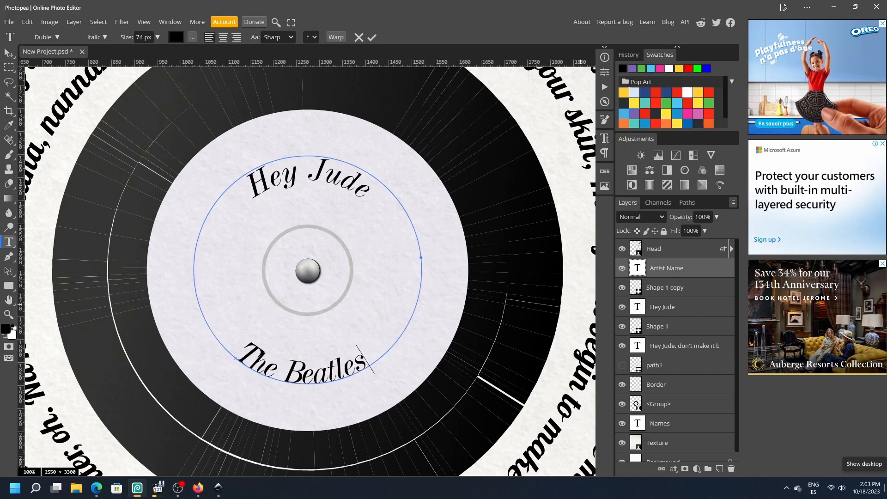
pyautogui.click(372, 38)
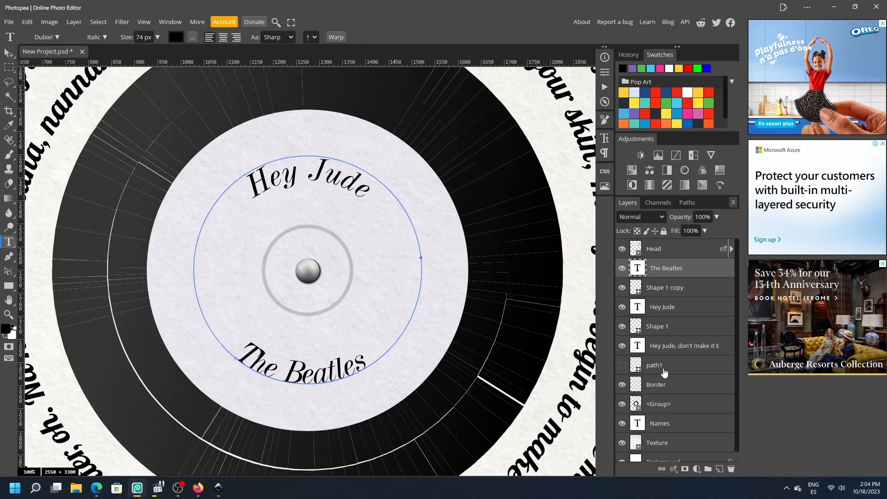
# Change the first line of the Names text layer below the record to "The Song That Made Us".
pyautogui.click(682, 424)
pyautogui.scroll(-2, 309, 272)
pyautogui.scroll(-10, 342, 351)
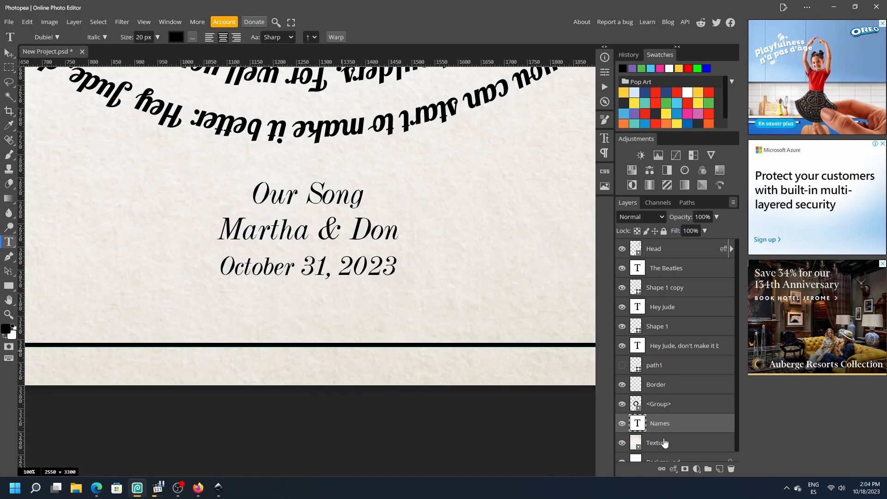
pyautogui.doubleClick(638, 424)
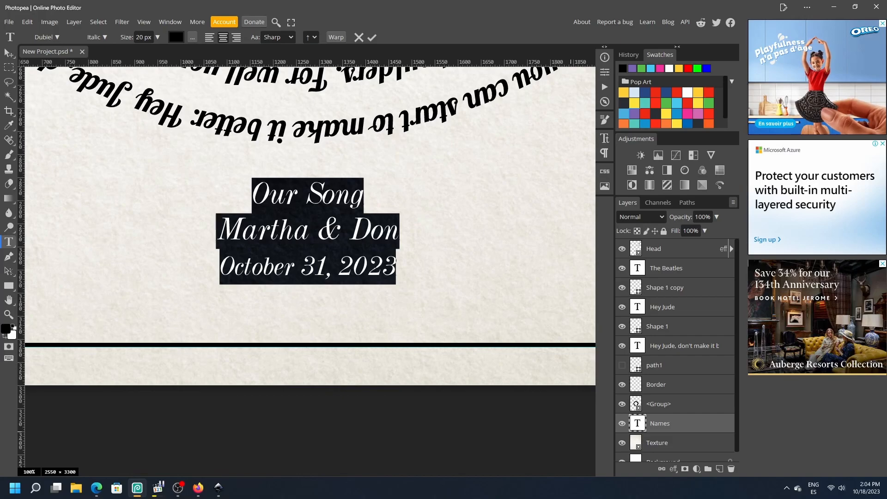
pyautogui.click(368, 267)
pyautogui.click(351, 195)
pyautogui.moveTo(364, 196); pyautogui.dragTo(249, 198)
pyautogui.write('The Song That Made Us')
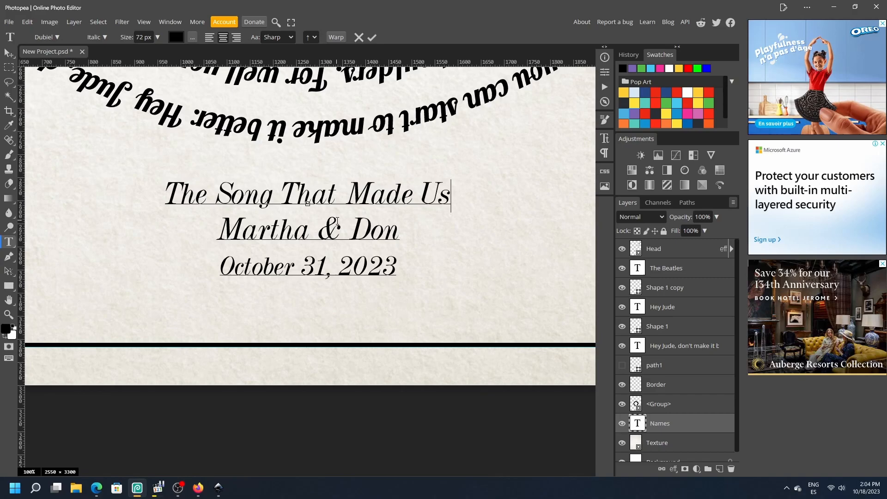
# Replace the second line of the Names layer with the new couple's first names and commit the text.
pyautogui.moveTo(400, 230); pyautogui.dragTo(205, 237)
pyautogui.write('Emily & Ja')
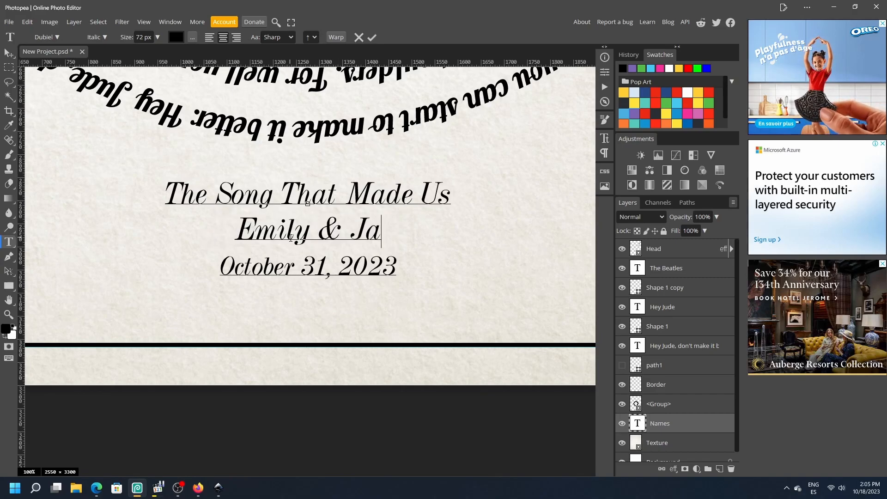
pyautogui.write('ke')
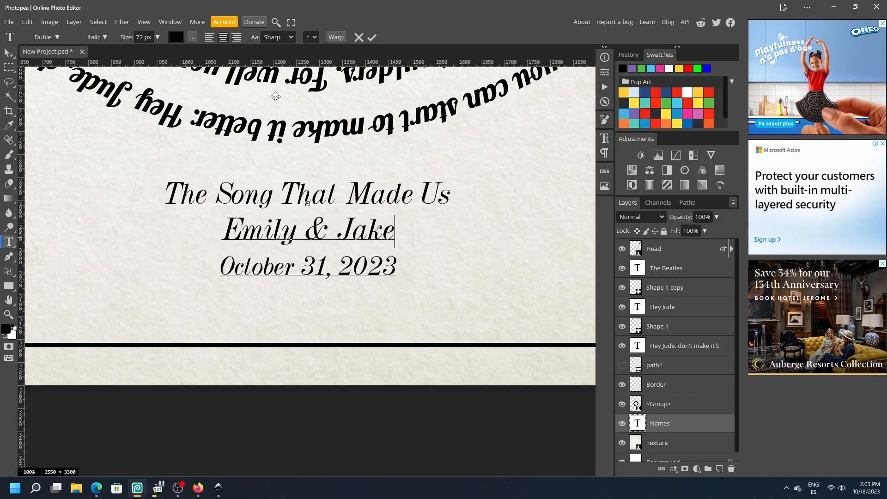
pyautogui.click(372, 37)
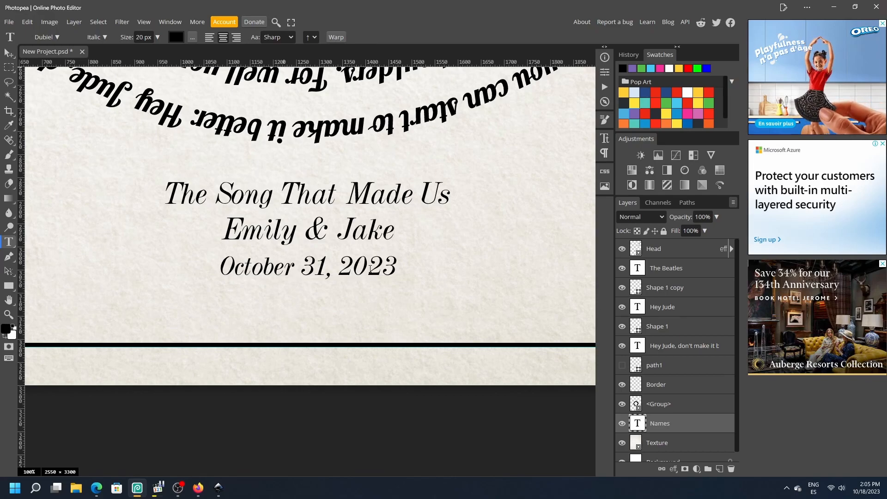
pyautogui.scroll(4, 370, 268)
pyautogui.scroll(6, 370, 268)
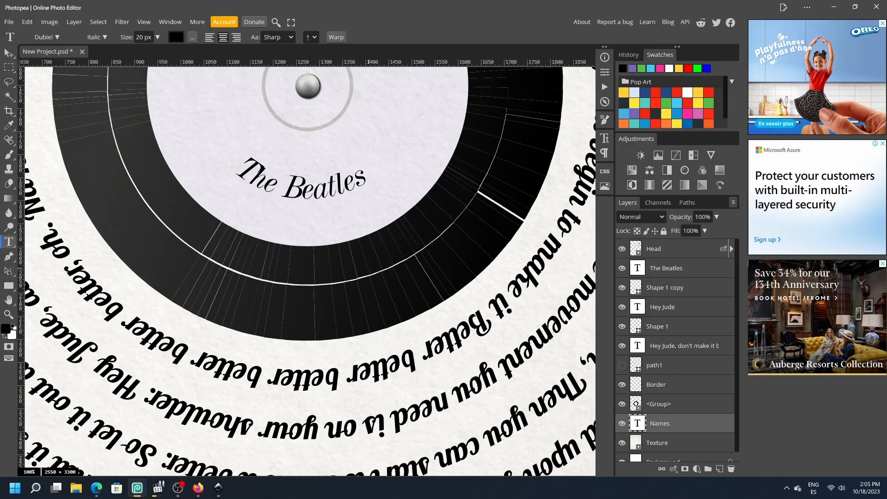
pyautogui.scroll(-5, 372, 262)
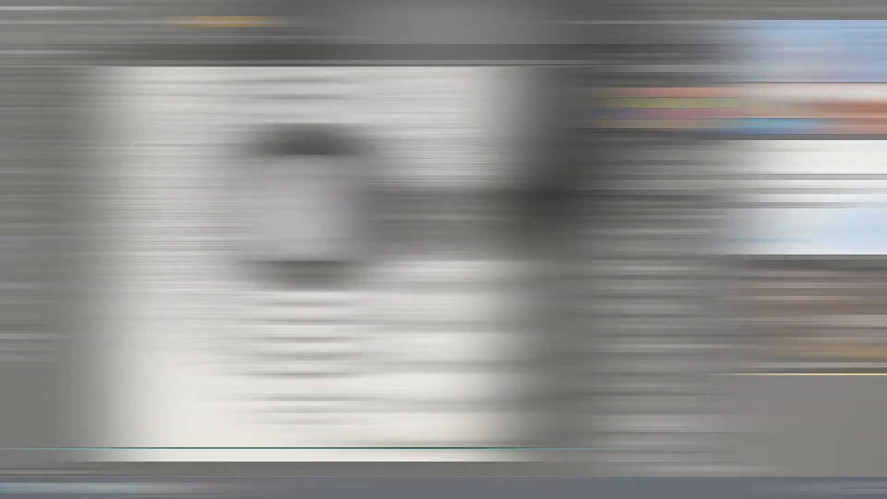